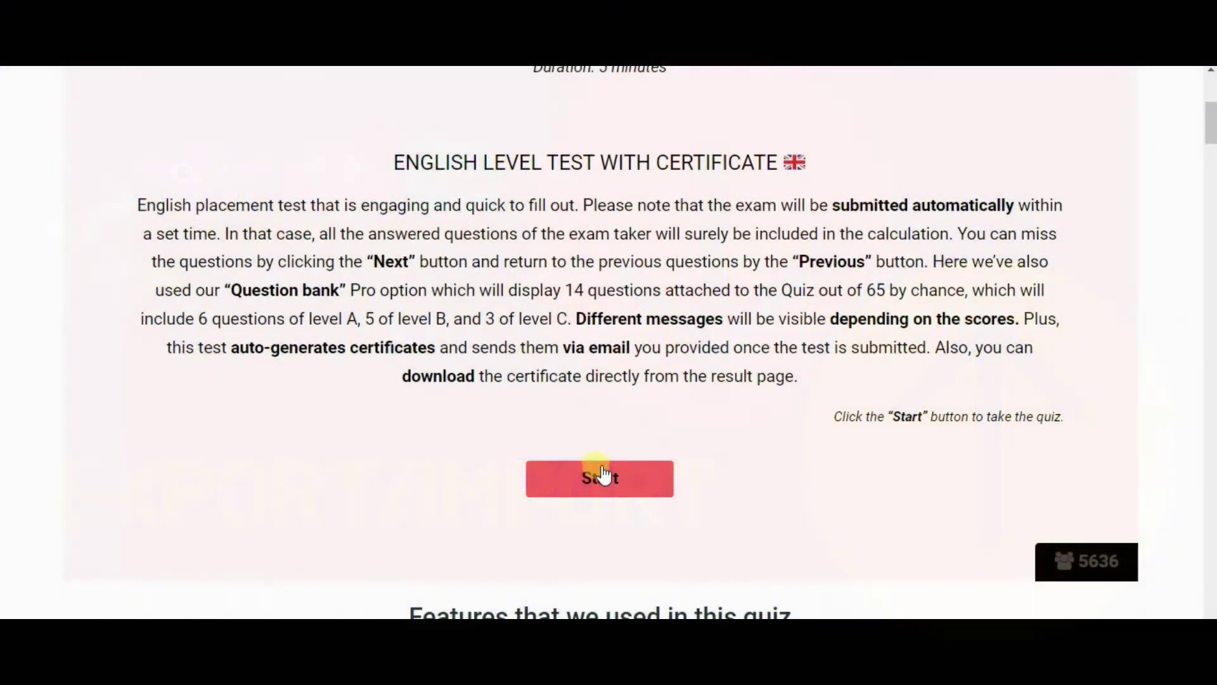
# Start the English Level Test and Psychology Test quizzes, answering the first question with Mysterious
pyautogui.click(599, 476)
pyautogui.scroll(-3, 599, 472)
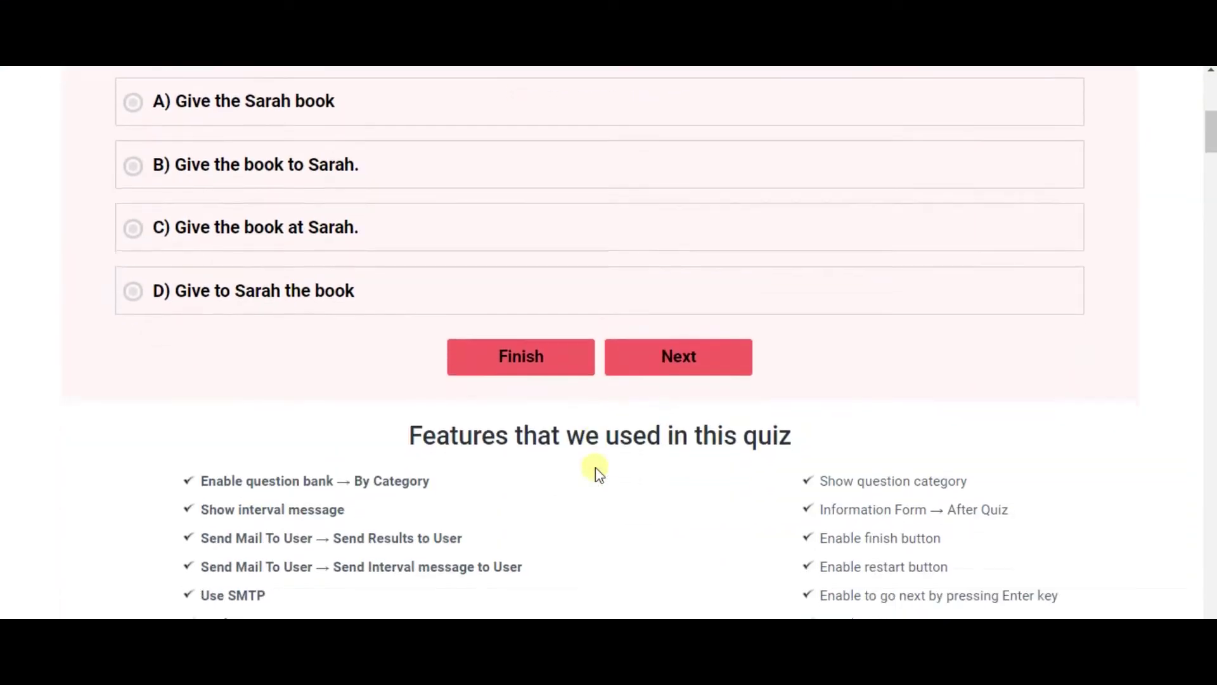
pyautogui.scroll(-12, 595, 466)
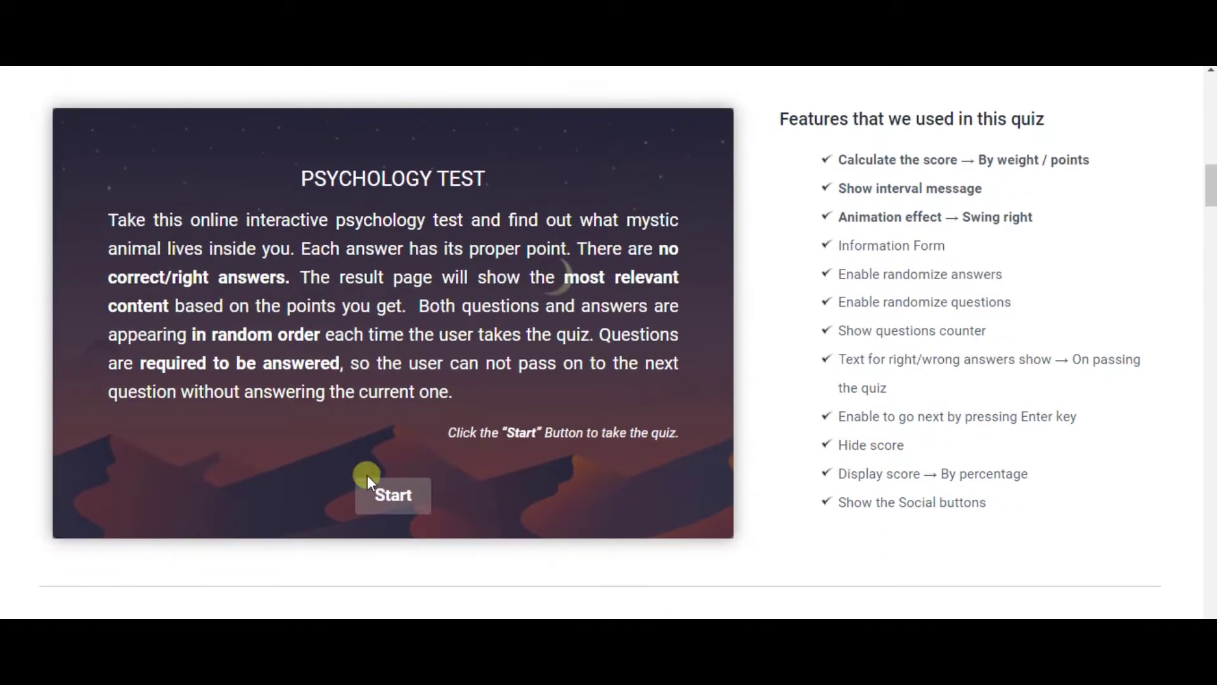
pyautogui.click(367, 477)
# Play the ACTORS quiz through to the Tom Hardy question, then start How Normal Are You?
pyautogui.scroll(-2, 297, 266)
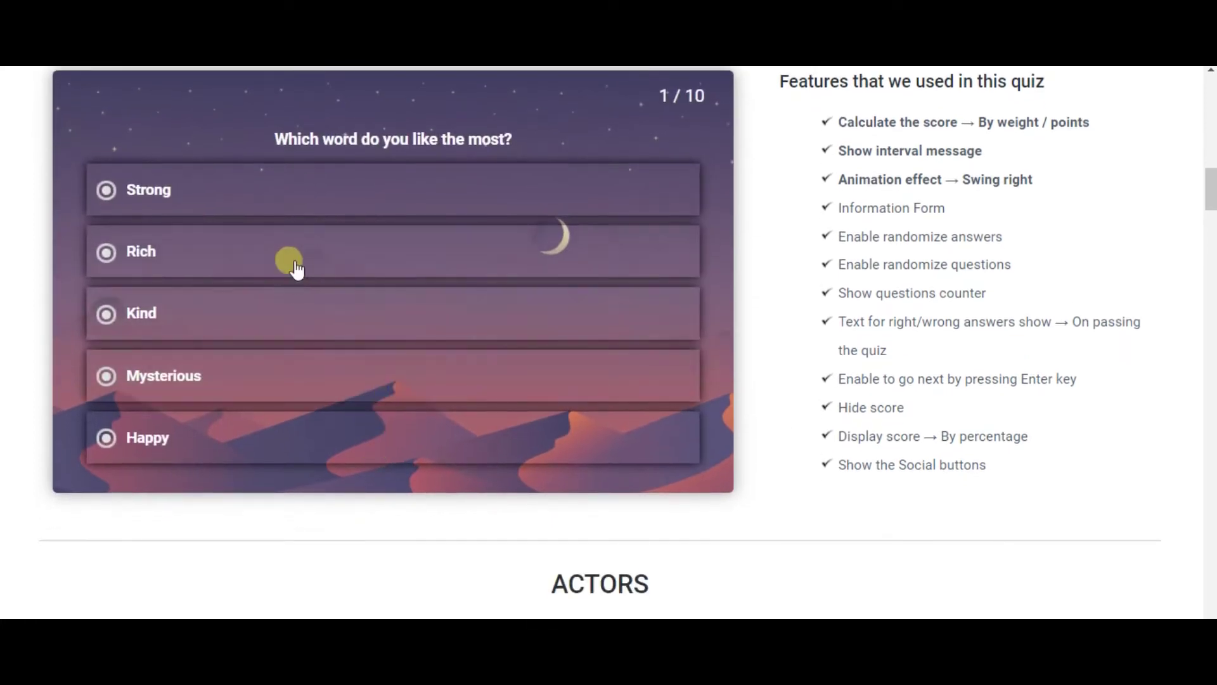
pyautogui.click(277, 361)
pyautogui.scroll(-5, 526, 387)
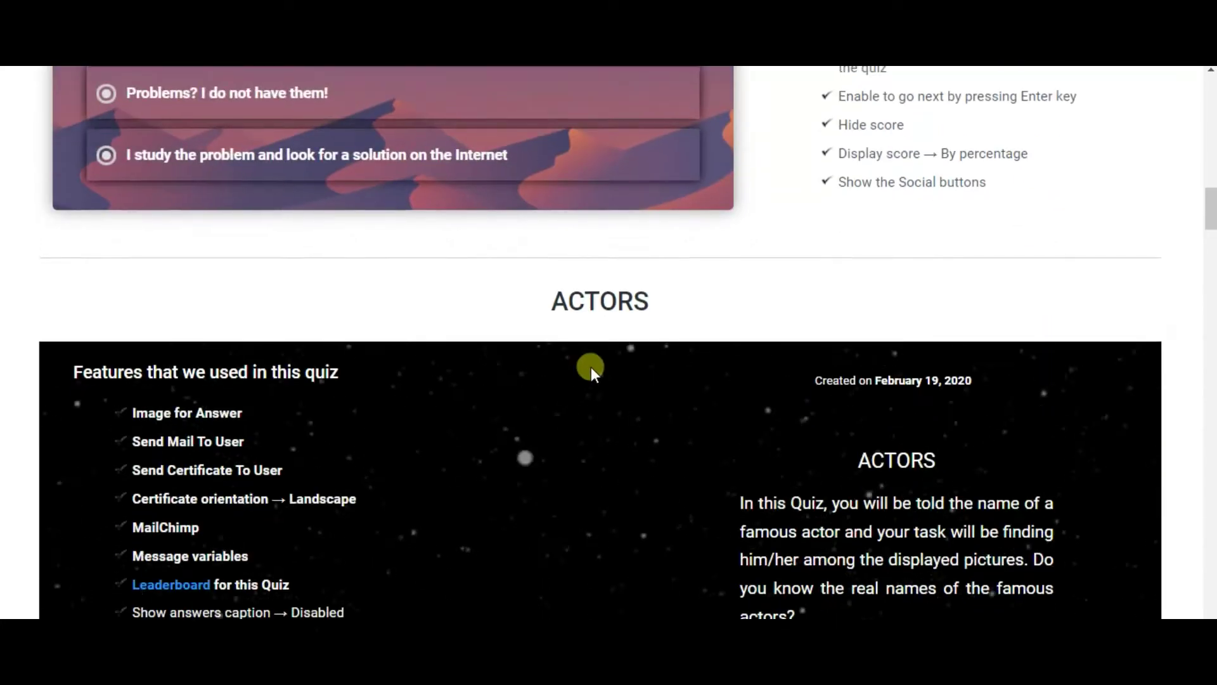
pyautogui.scroll(-6, 609, 368)
pyautogui.click(893, 362)
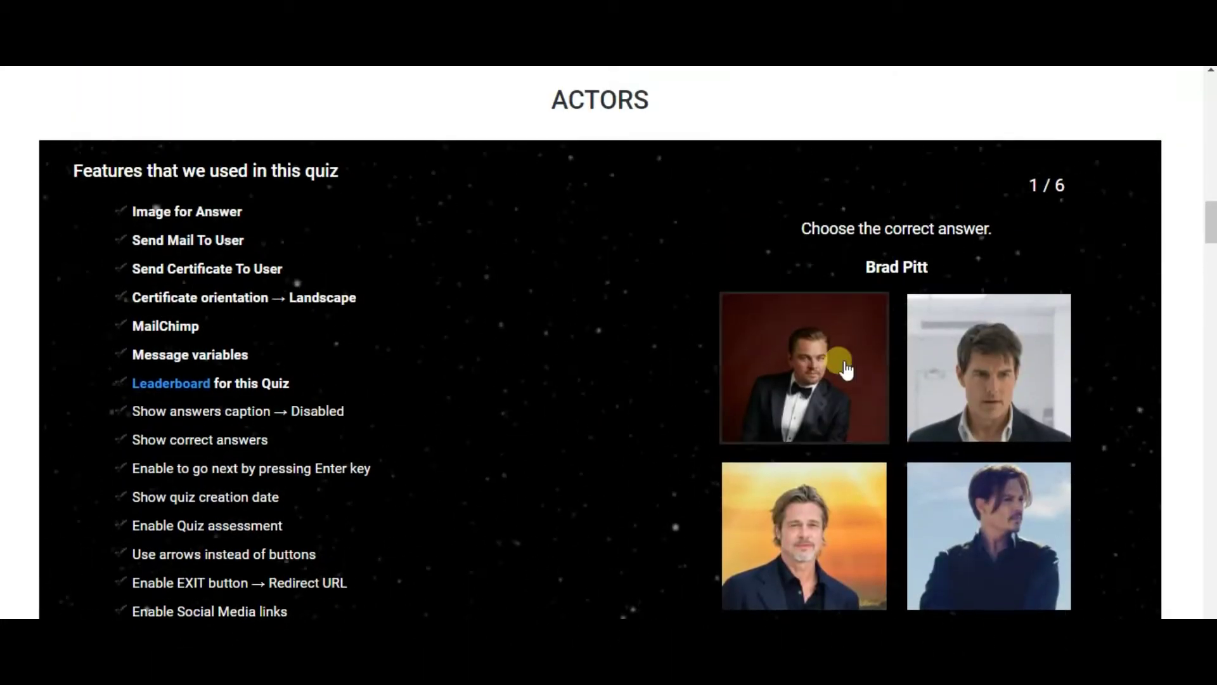
pyautogui.click(846, 369)
pyautogui.scroll(-3, 823, 381)
pyautogui.click(894, 498)
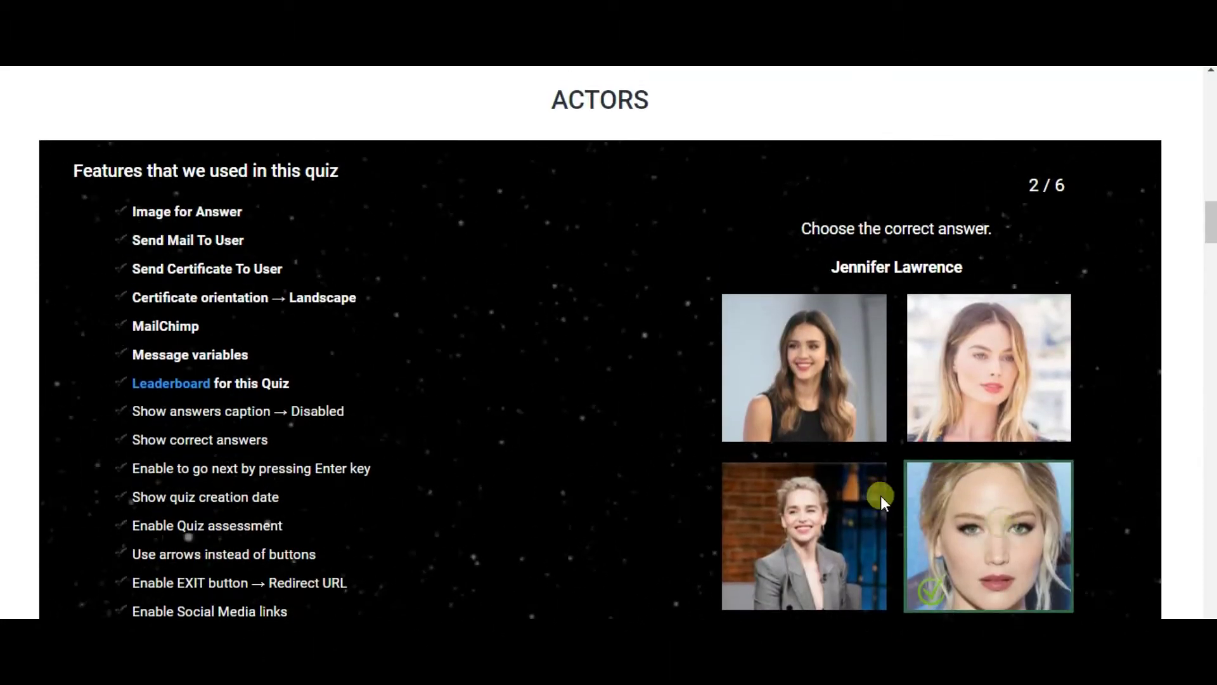
pyautogui.scroll(-3, 881, 495)
pyautogui.click(924, 491)
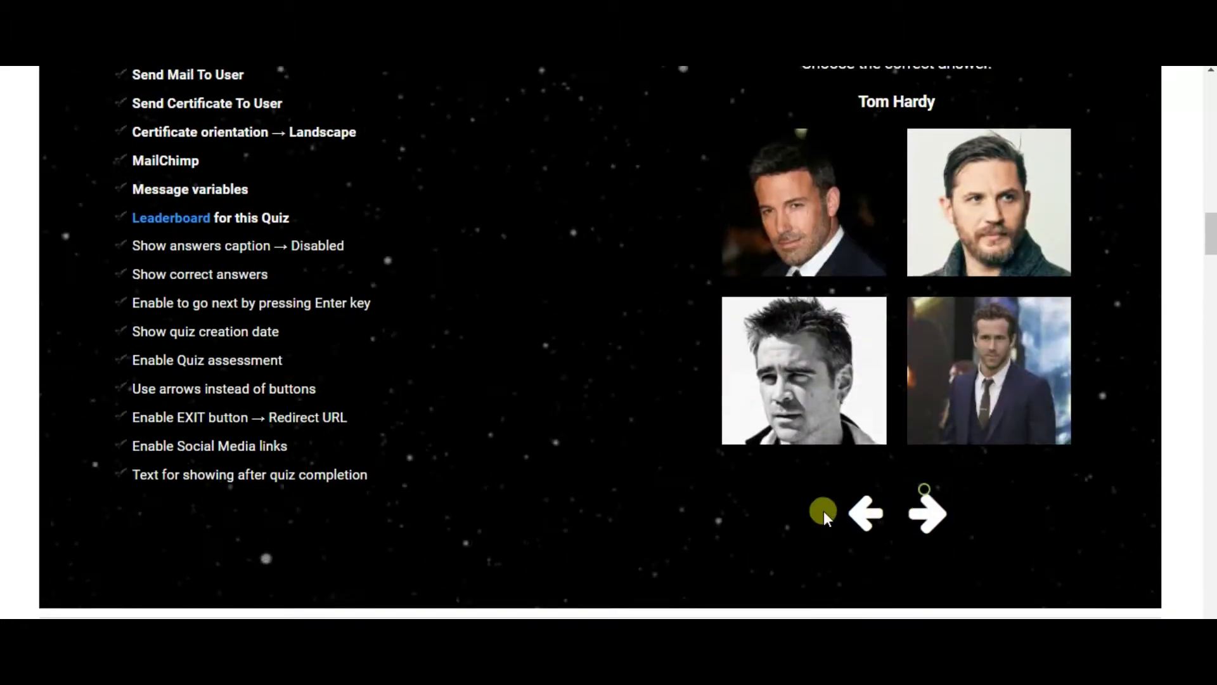
pyautogui.scroll(-10, 338, 397)
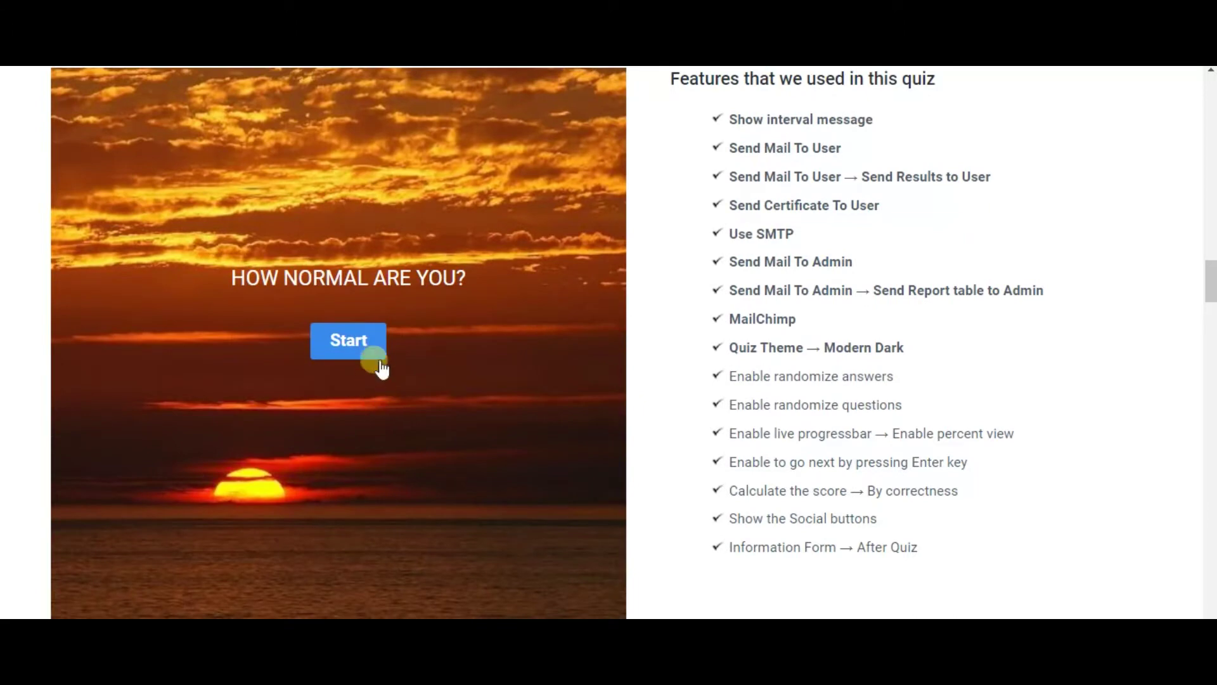
pyautogui.click(352, 345)
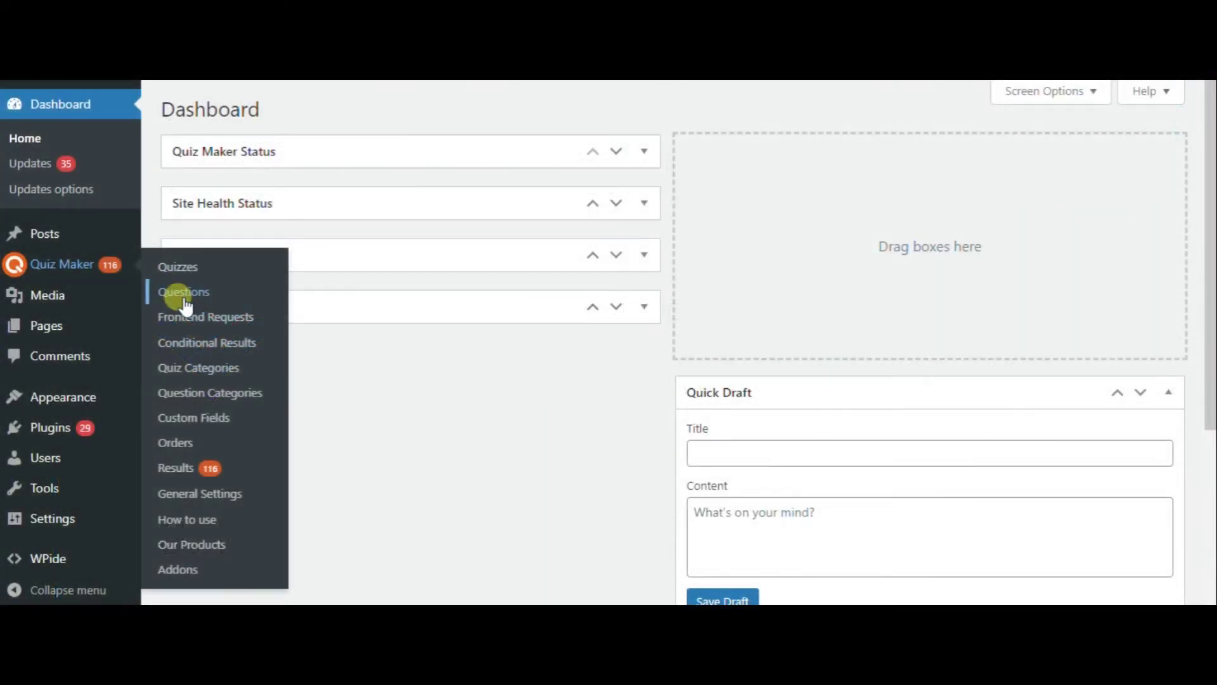
# Go to Quiz Maker's Questions list, glance at the Example formats and Export Filter, and show the import panel
pyautogui.click(185, 296)
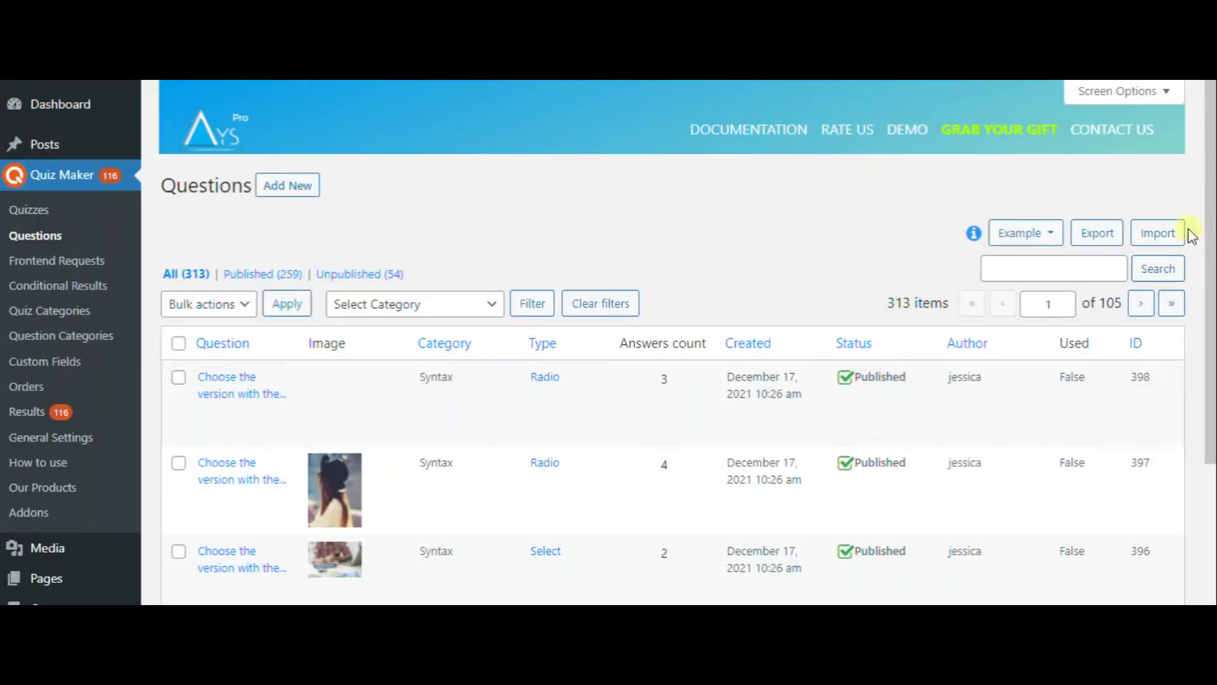
pyautogui.click(1018, 243)
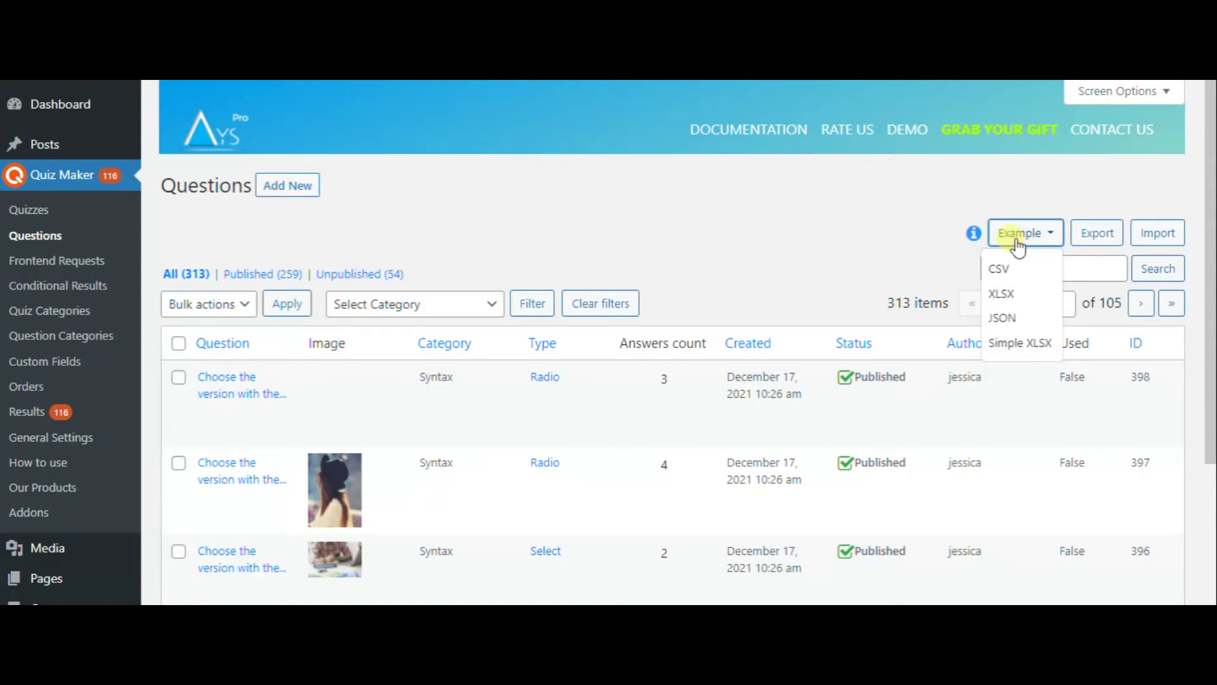
pyautogui.click(1102, 244)
pyautogui.click(889, 110)
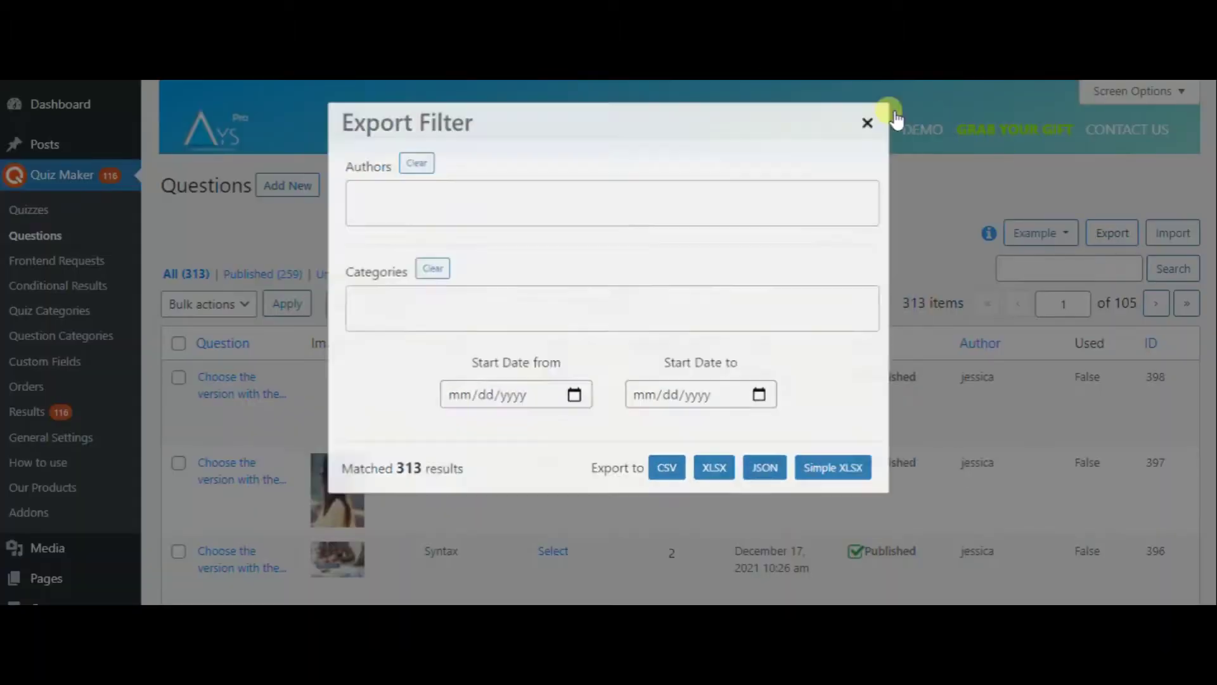
pyautogui.click(1171, 235)
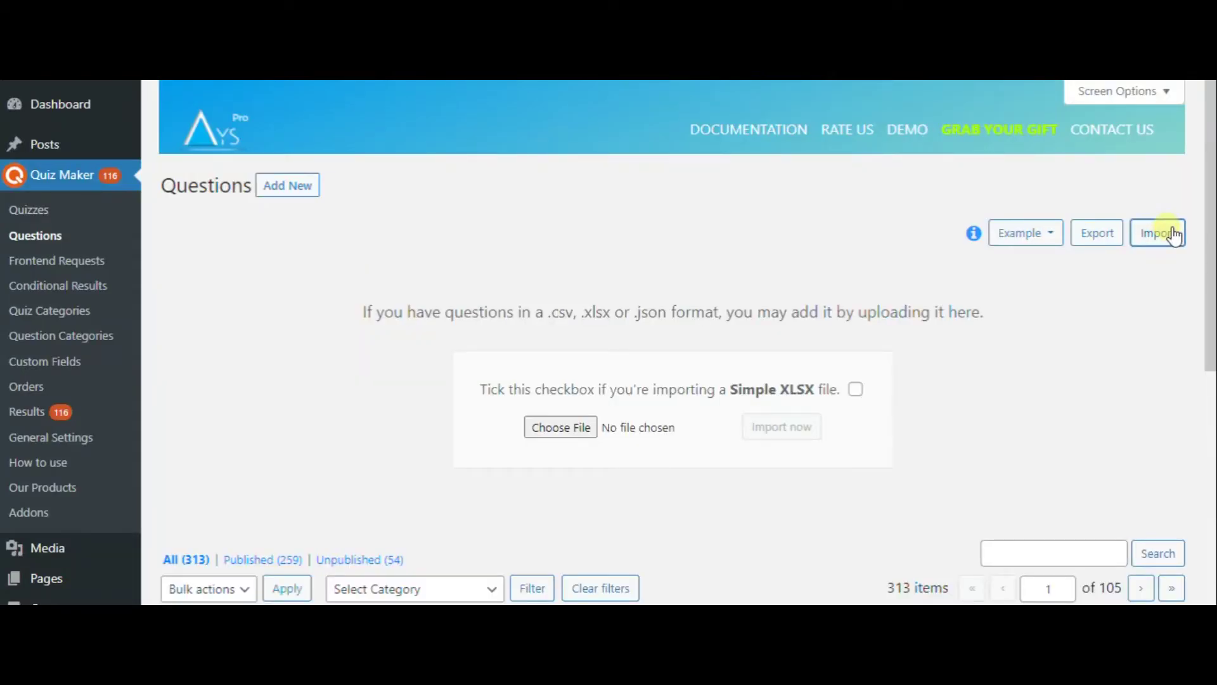
# Download the CSV example questions file and open it in a spreadsheet
pyautogui.click(1046, 236)
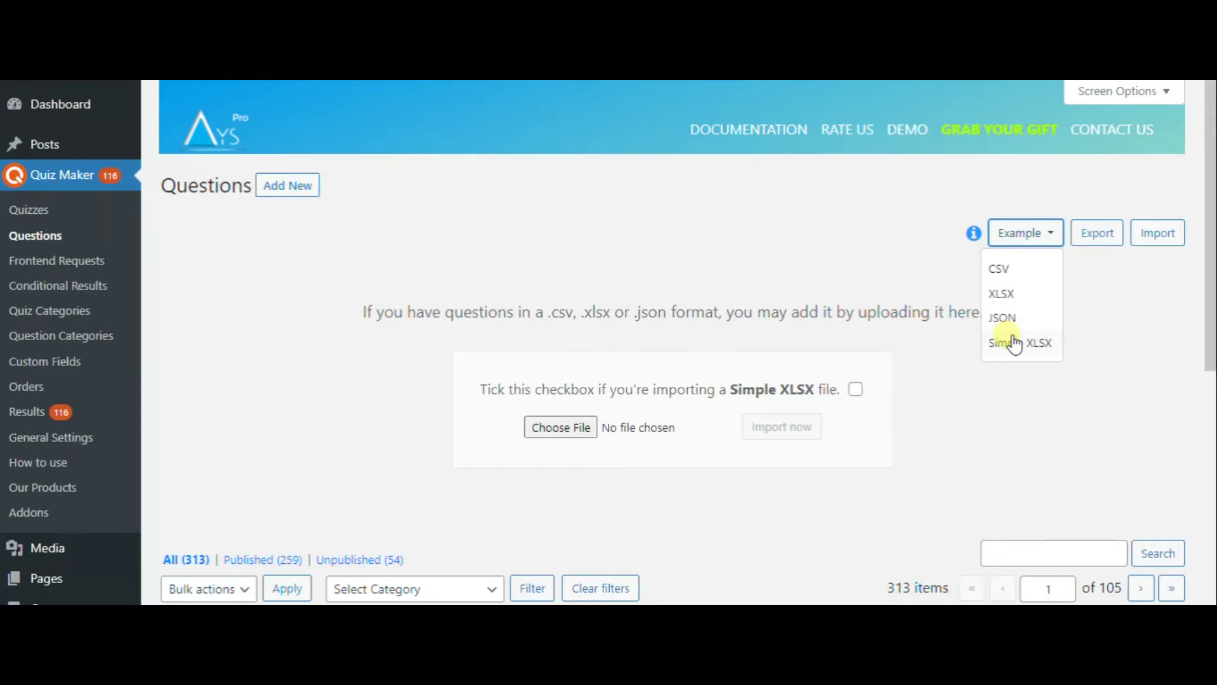
pyautogui.click(1011, 274)
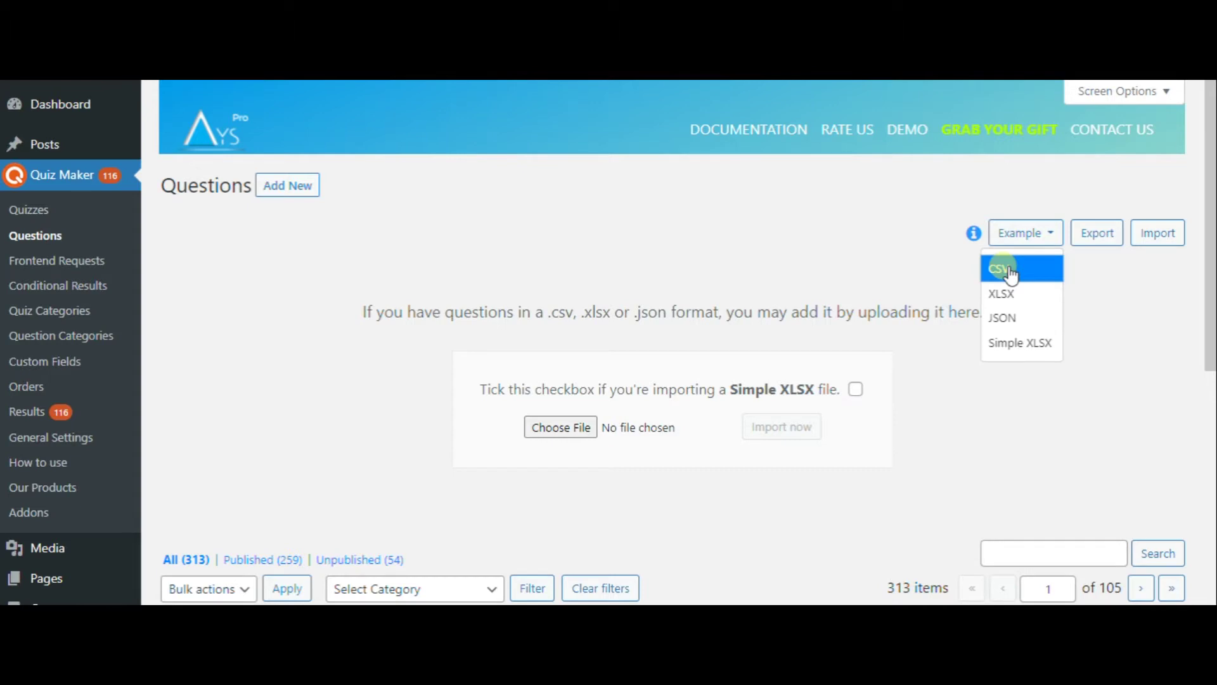
pyautogui.click(1009, 272)
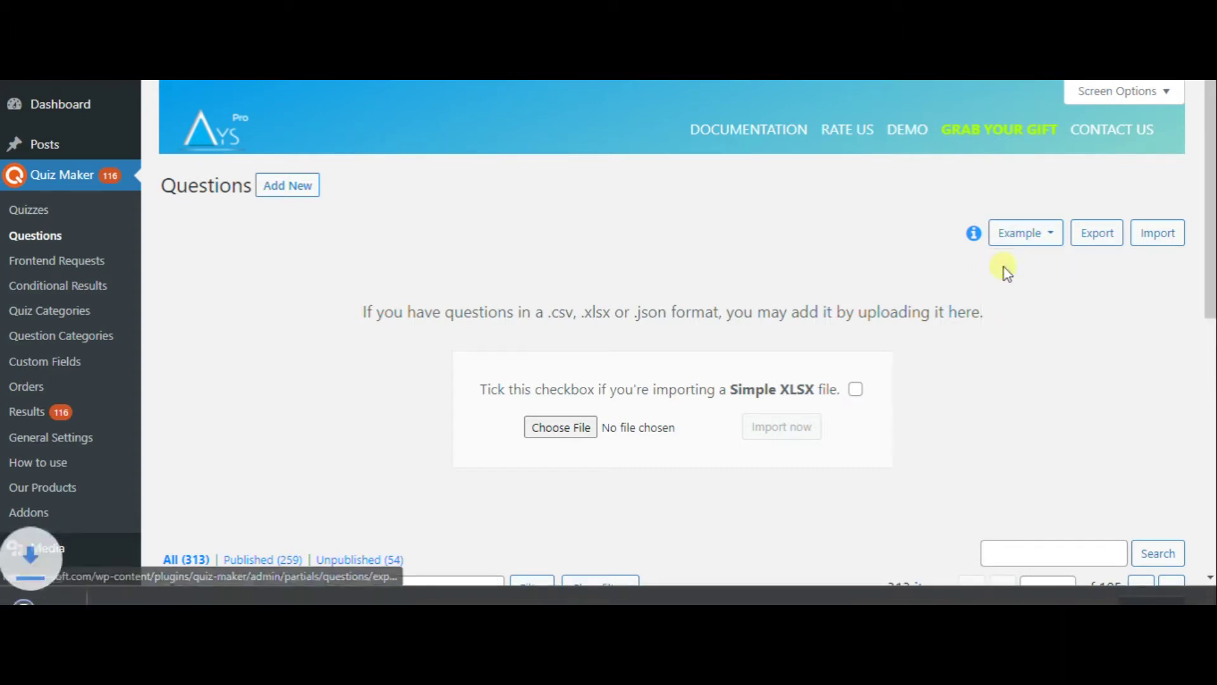
# Add a new row 5 question '10+6' with the Uncategorized category copied down from row 4
pyautogui.click(107, 599)
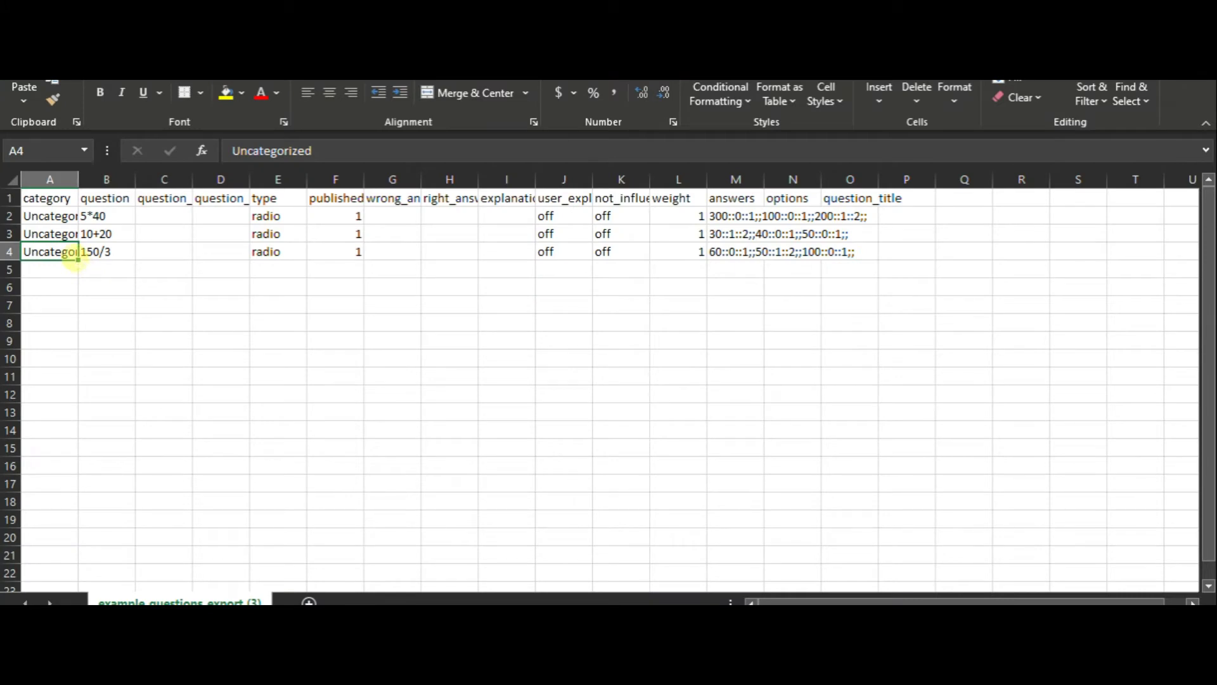
pyautogui.moveTo(74, 259); pyautogui.dragTo(70, 270)
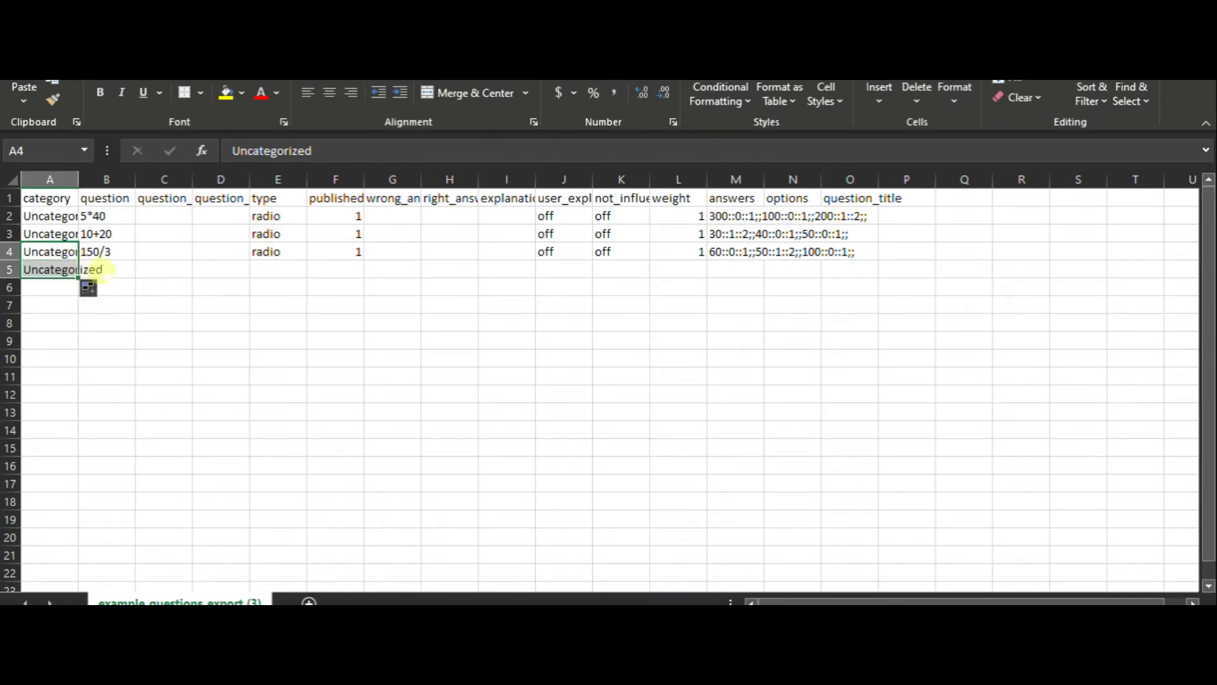
pyautogui.click(105, 270)
pyautogui.doubleClick(111, 269)
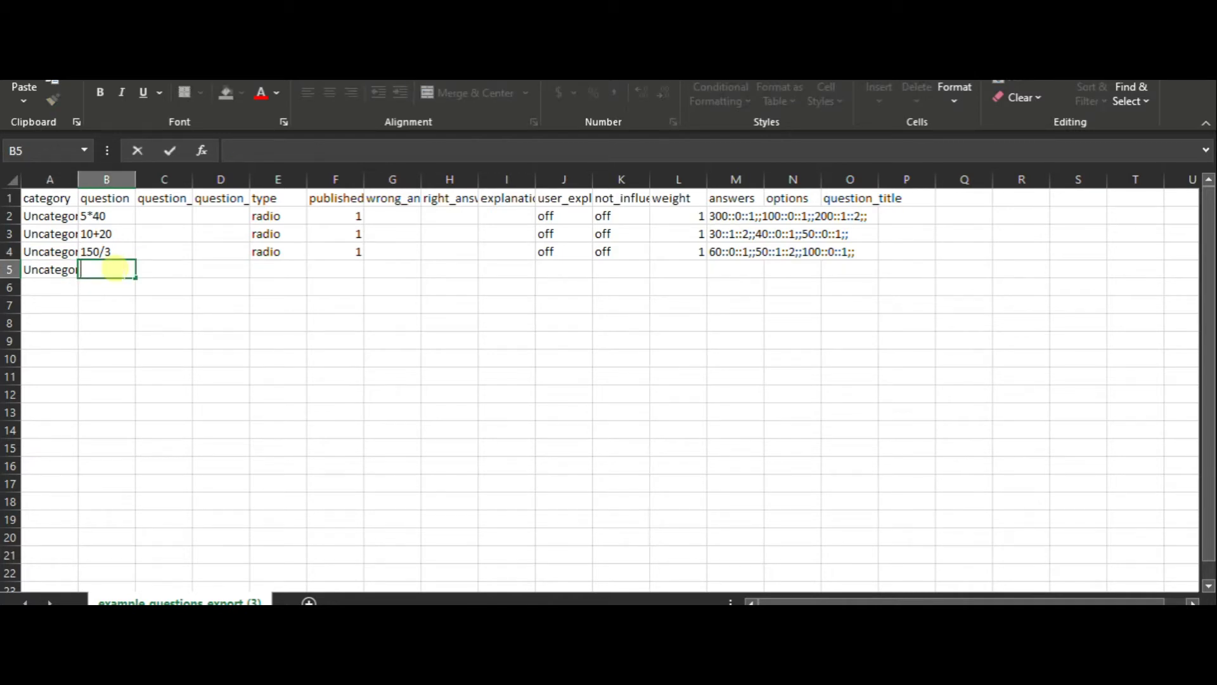
pyautogui.write('10+6')
pyautogui.click(158, 270)
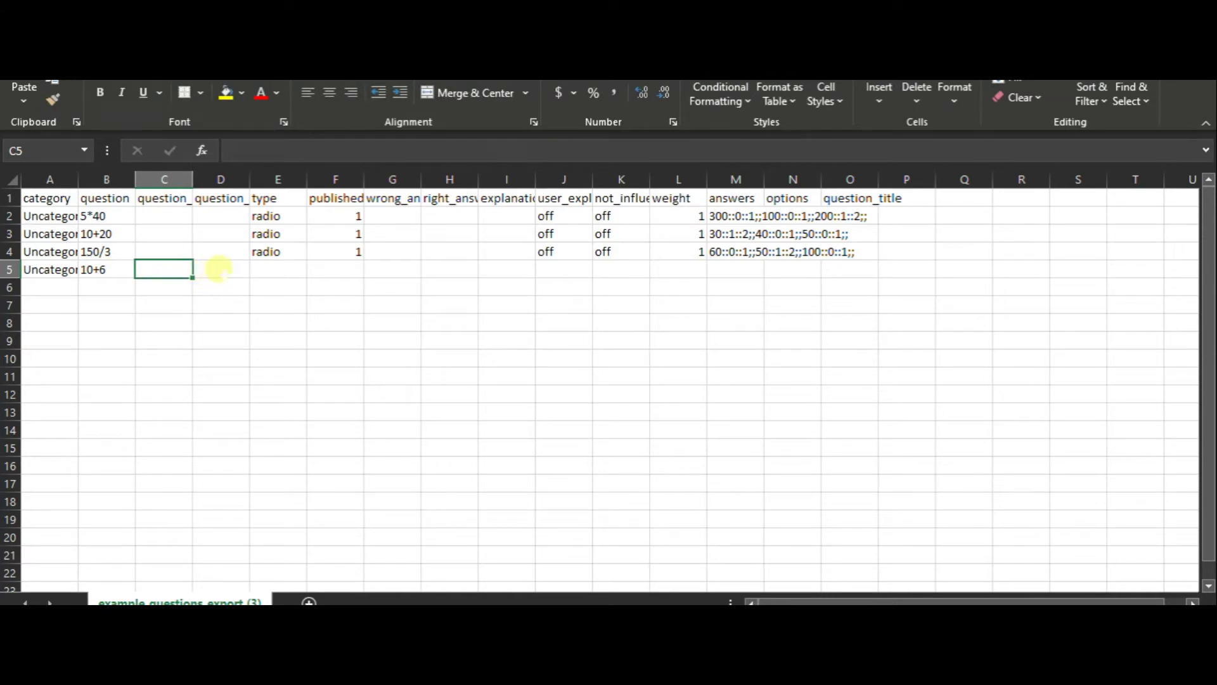
# Copy the radio type and published value 1 down into row 5
pyautogui.click(219, 271)
pyautogui.click(279, 269)
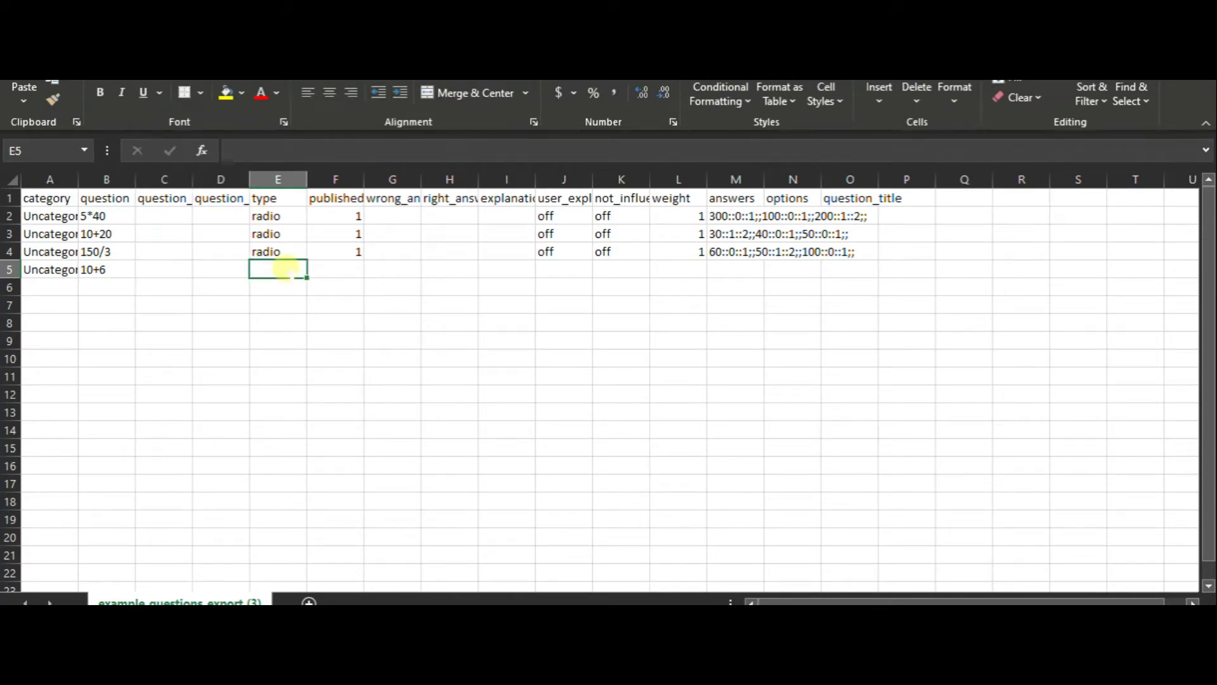
pyautogui.click(293, 251)
pyautogui.moveTo(306, 260); pyautogui.dragTo(301, 274)
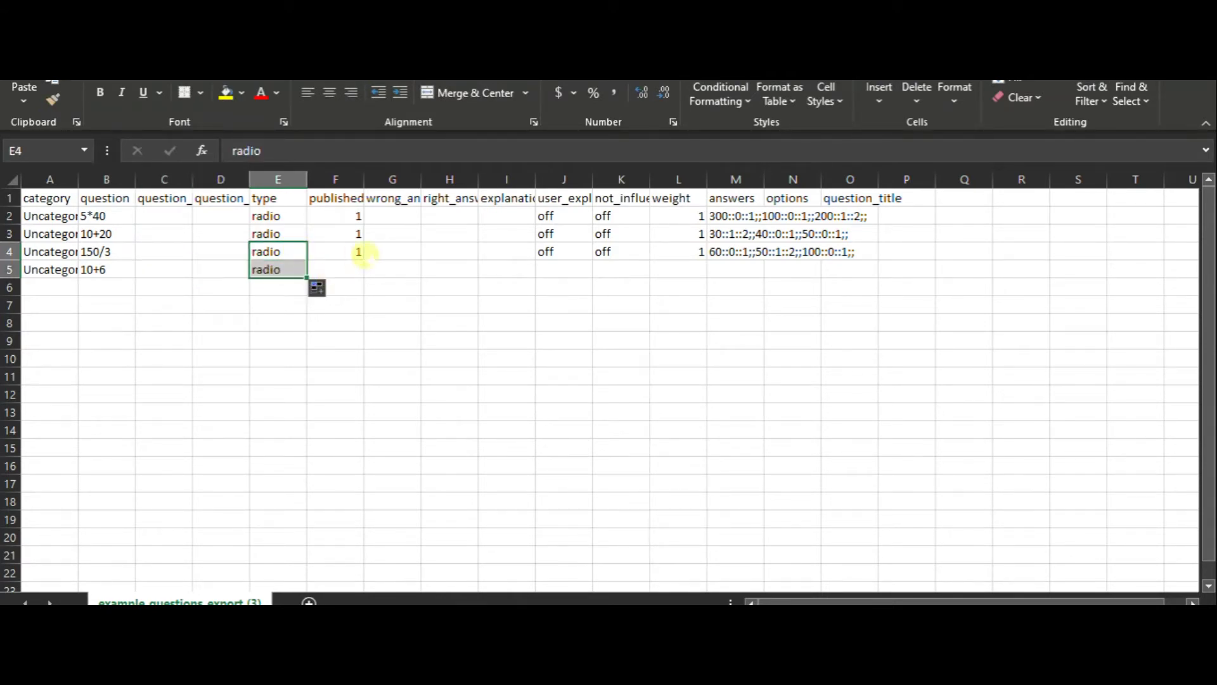
pyautogui.click(360, 251)
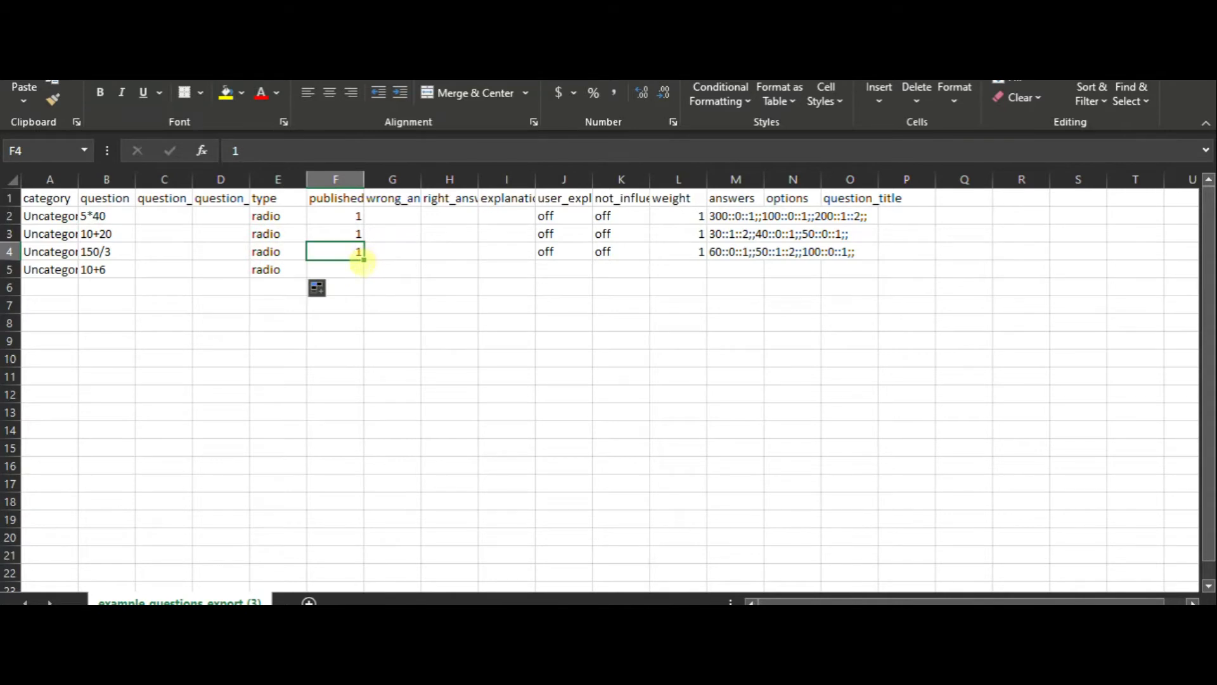
pyautogui.moveTo(363, 259); pyautogui.dragTo(358, 274)
pyautogui.click(347, 270)
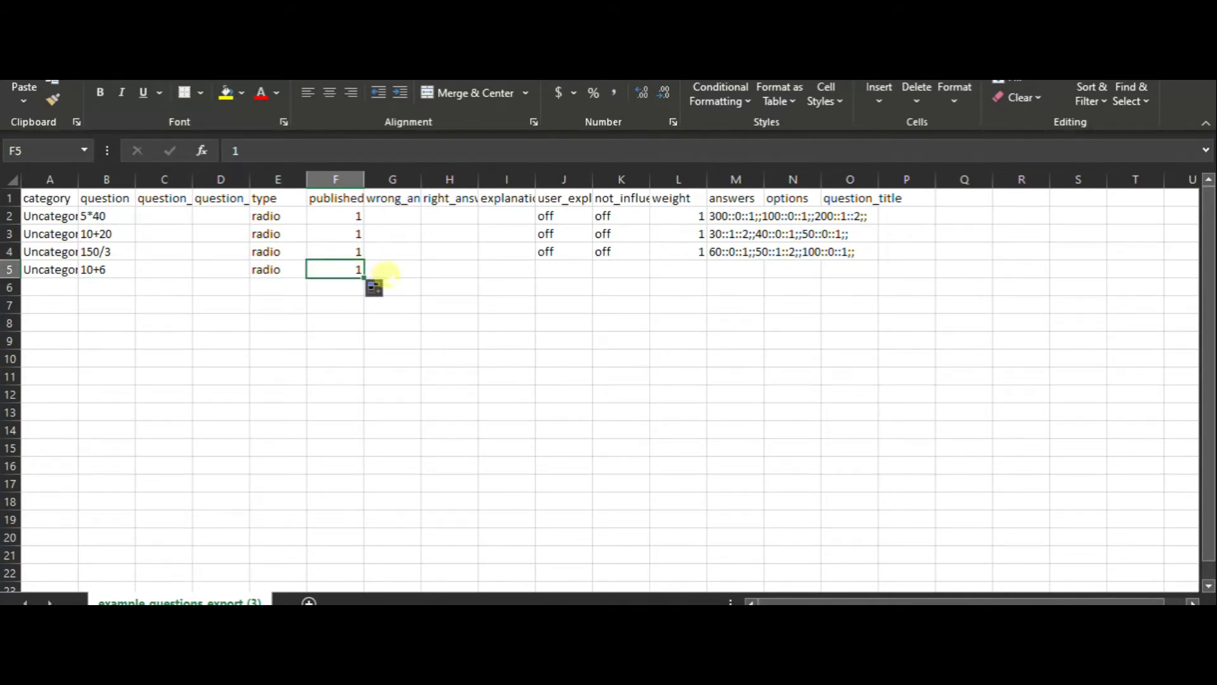
pyautogui.doubleClick(401, 269)
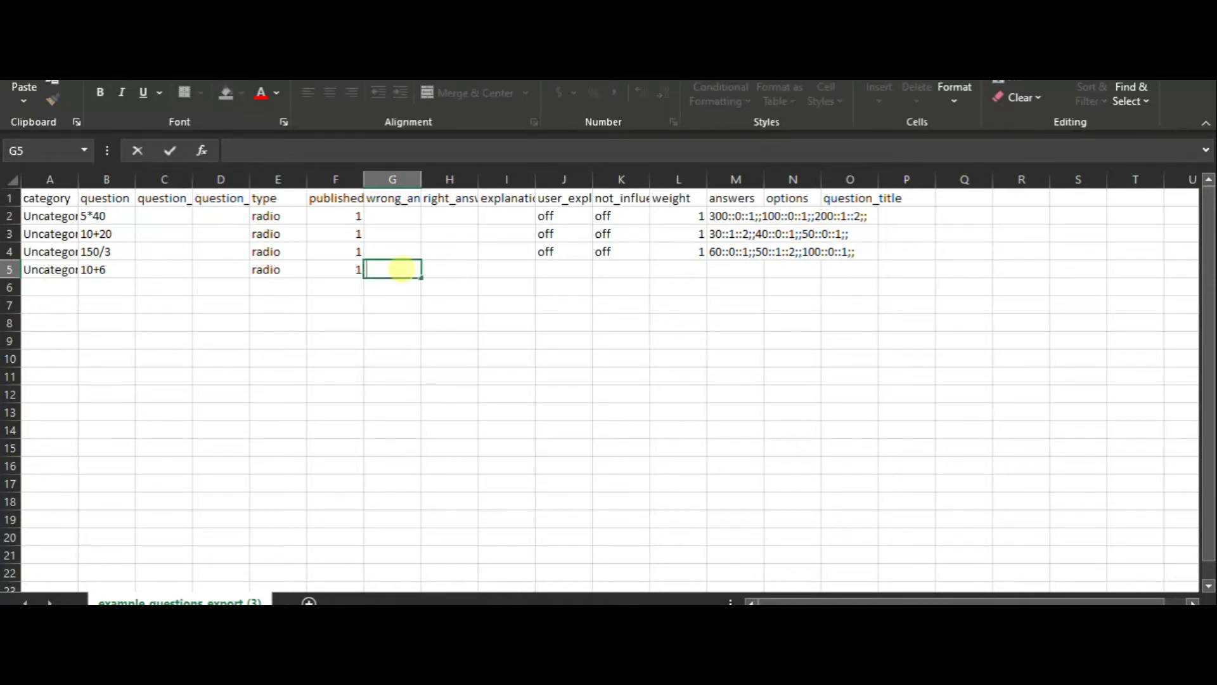
pyautogui.click(441, 271)
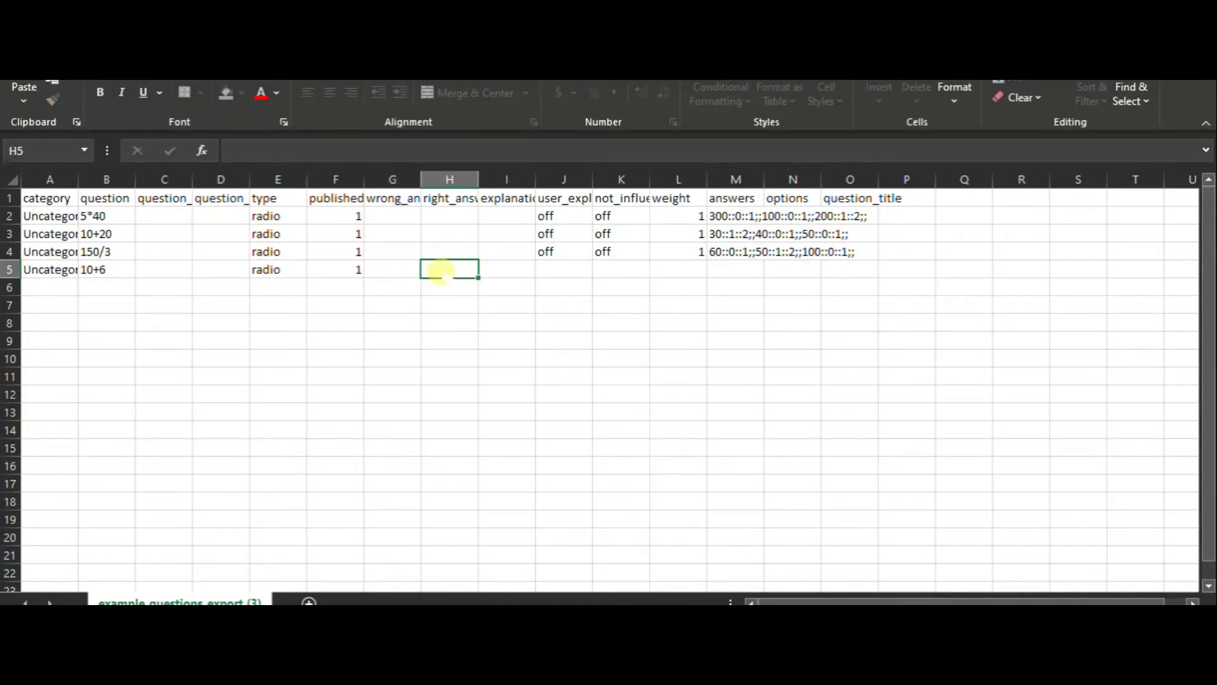
pyautogui.doubleClick(517, 269)
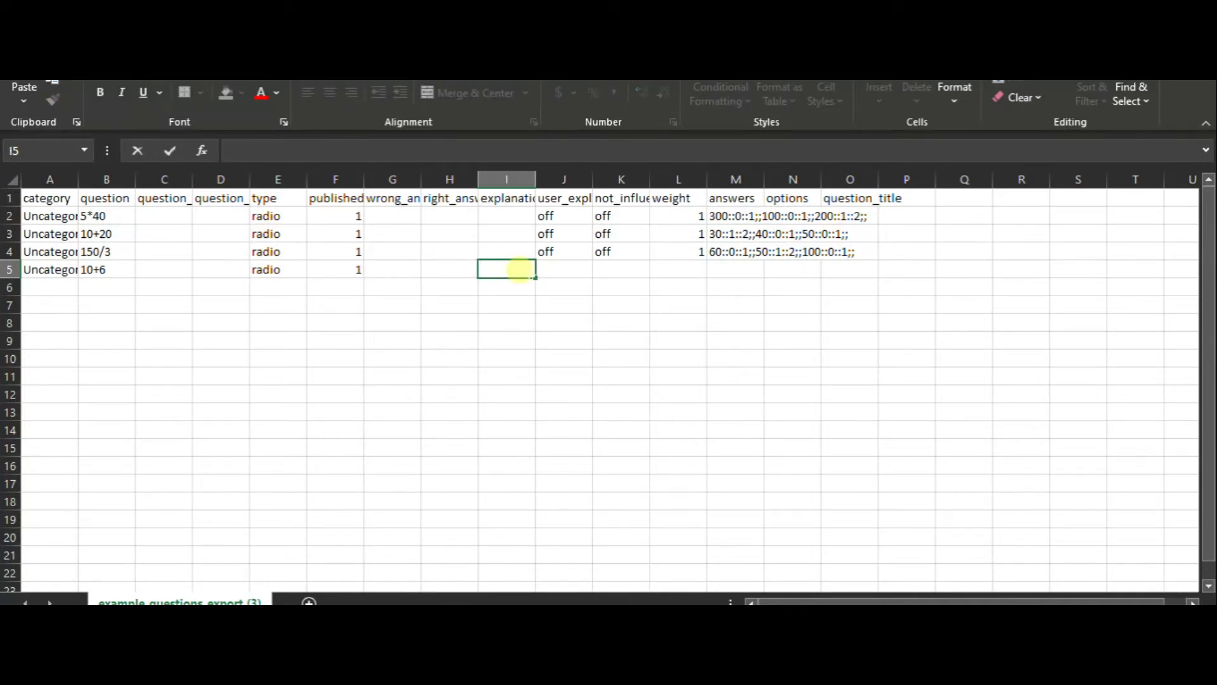
# Fill J5, K5 and L5 with off, off and weight 1 from the row above
pyautogui.click(566, 254)
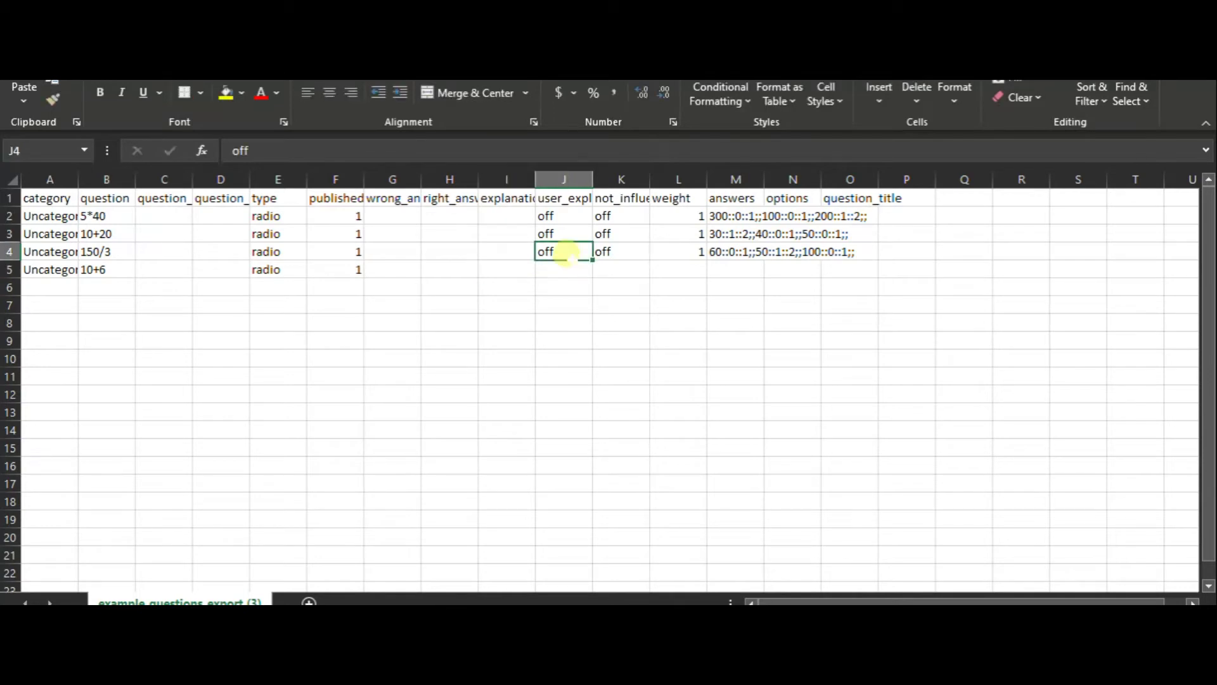
pyautogui.moveTo(591, 260); pyautogui.dragTo(641, 272)
pyautogui.click(634, 251)
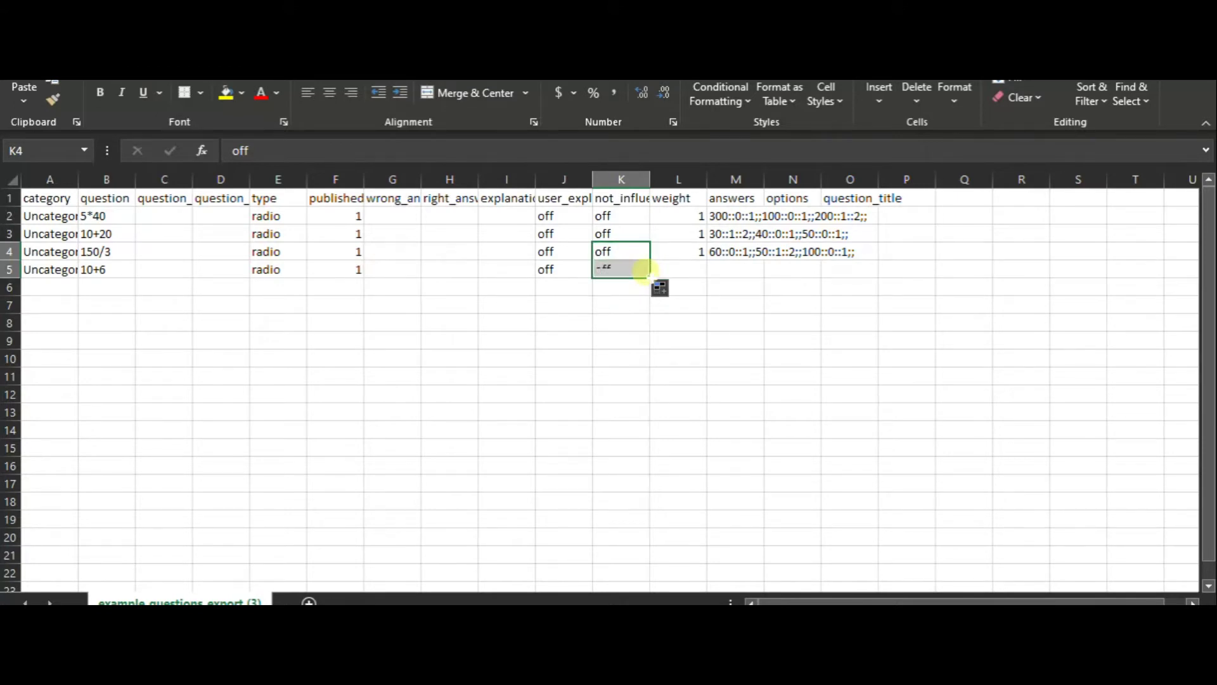
pyautogui.click(685, 251)
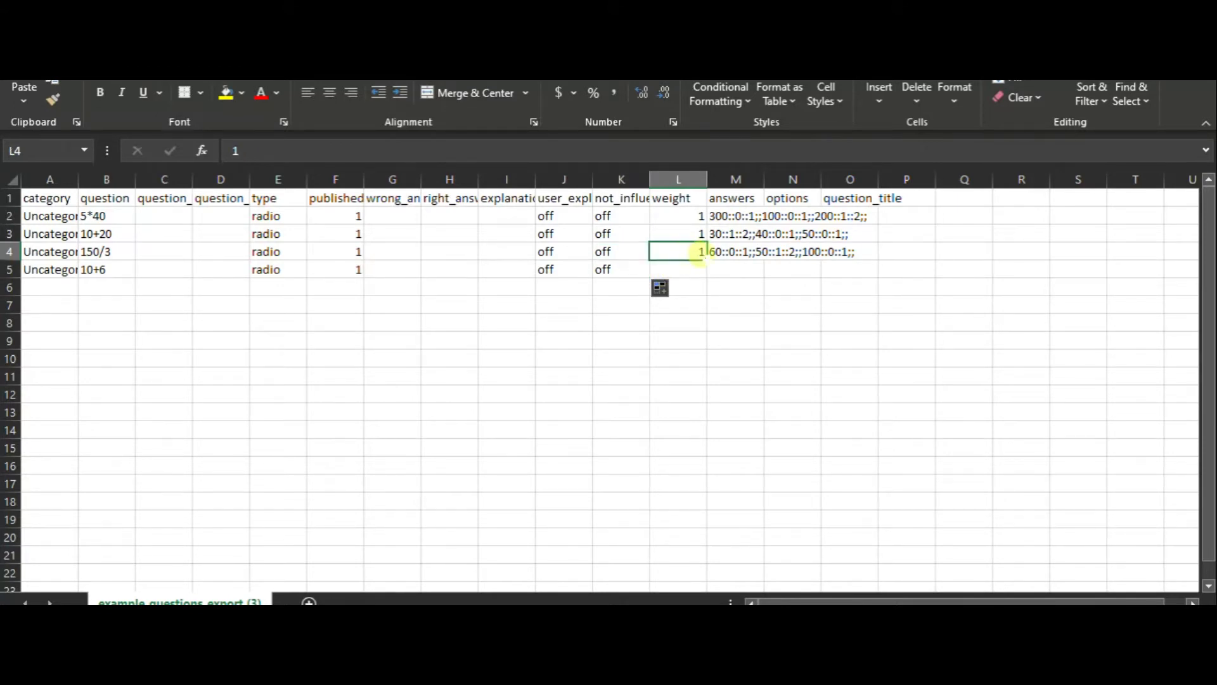
pyautogui.moveTo(704, 260); pyautogui.dragTo(700, 269)
pyautogui.click(720, 267)
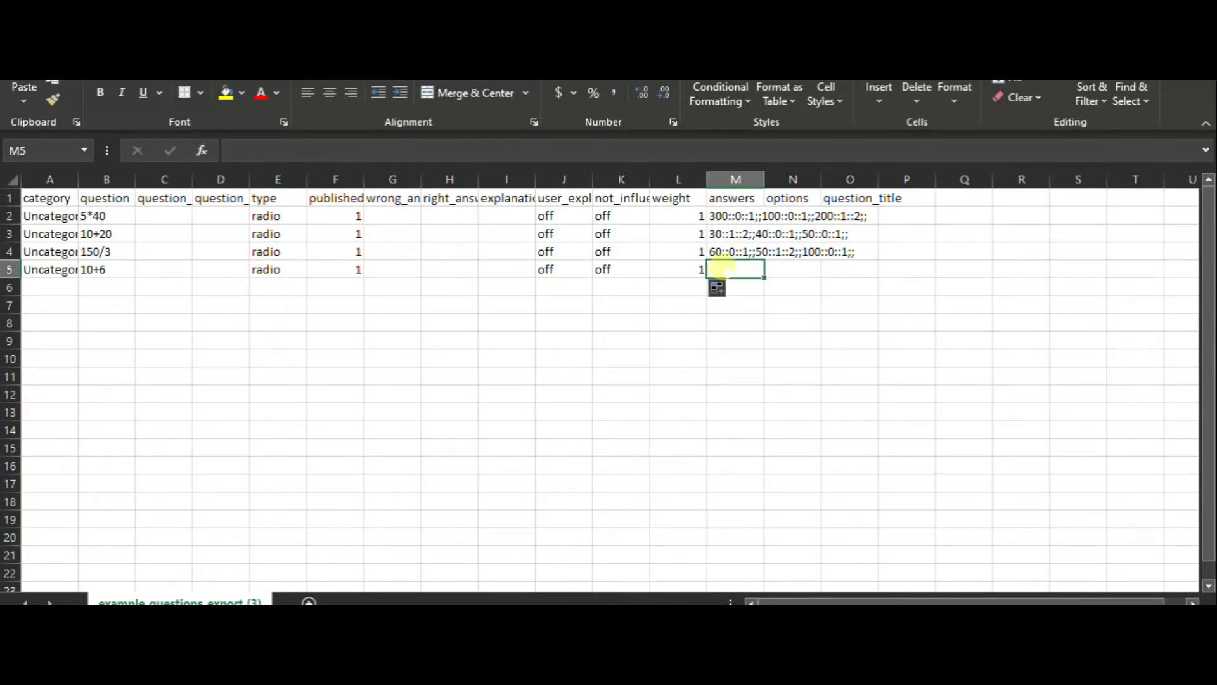
# Enter 16::1::2;;19::0::1;;4::0::1;; in M5 as the answers, marking 16 correct
pyautogui.write('16')
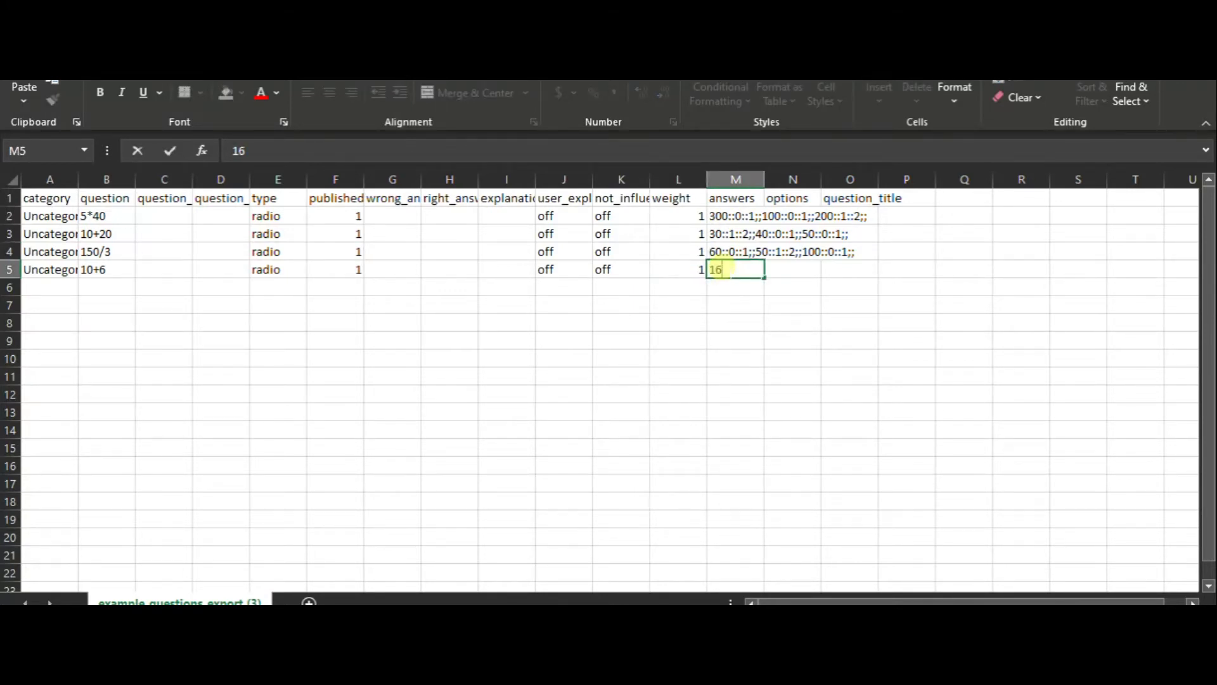
pyautogui.write('::1::2')
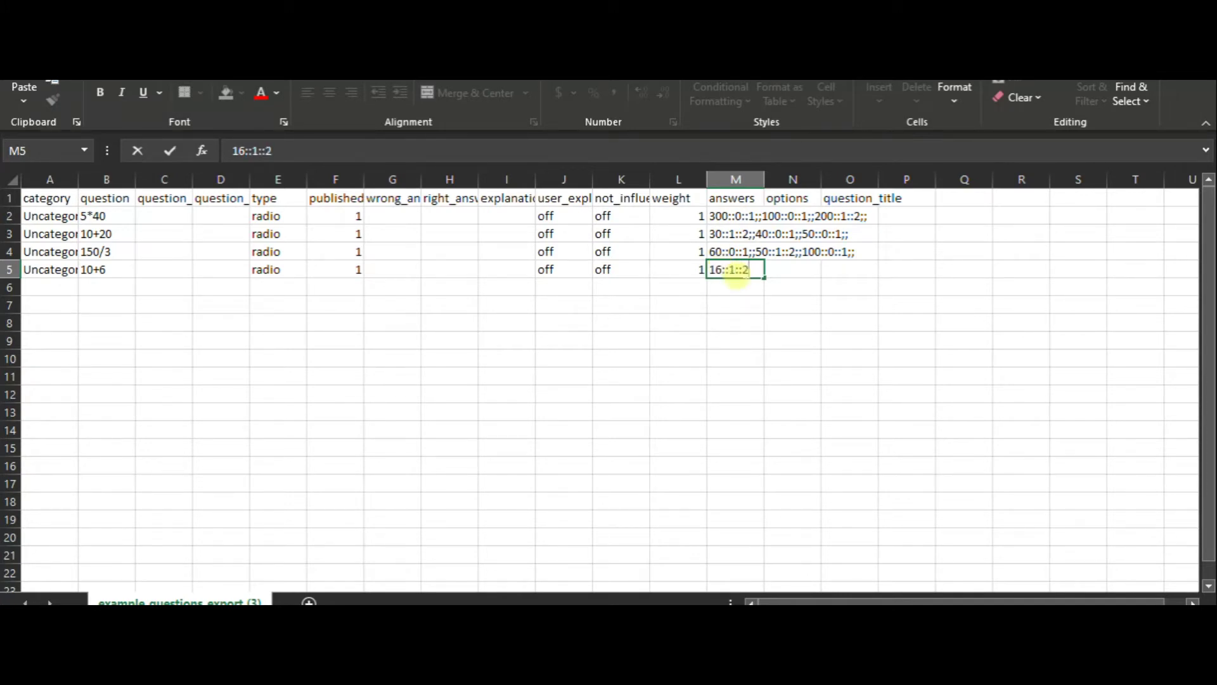
pyautogui.write(';;19::0::1')
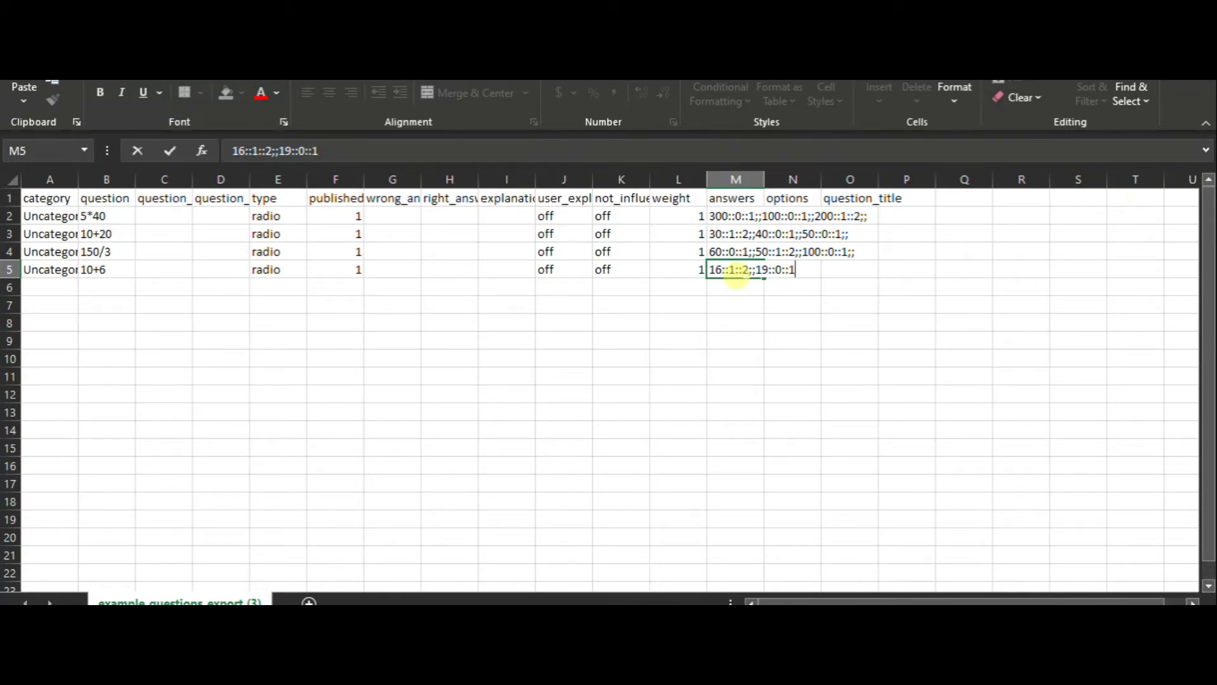
pyautogui.write(';;4::0::1;;')
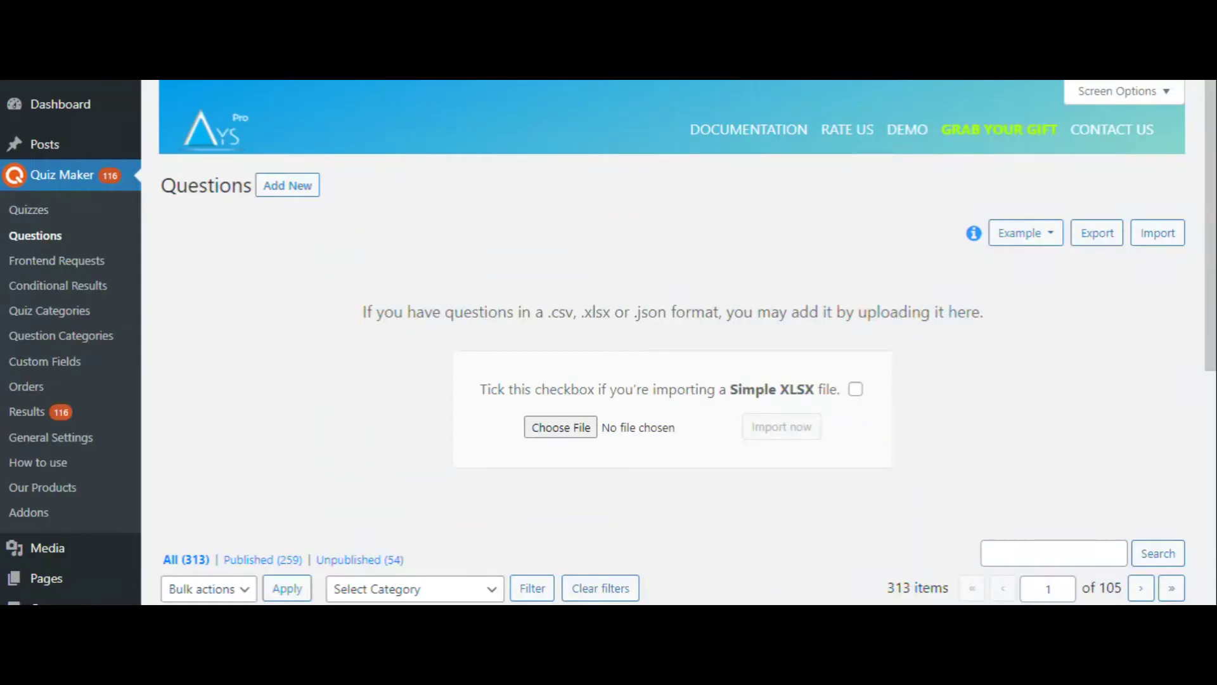
# Import the edited example_questions_export (3).csv file and scroll through the list to check the new questions
pyautogui.click(576, 427)
pyautogui.click(208, 166)
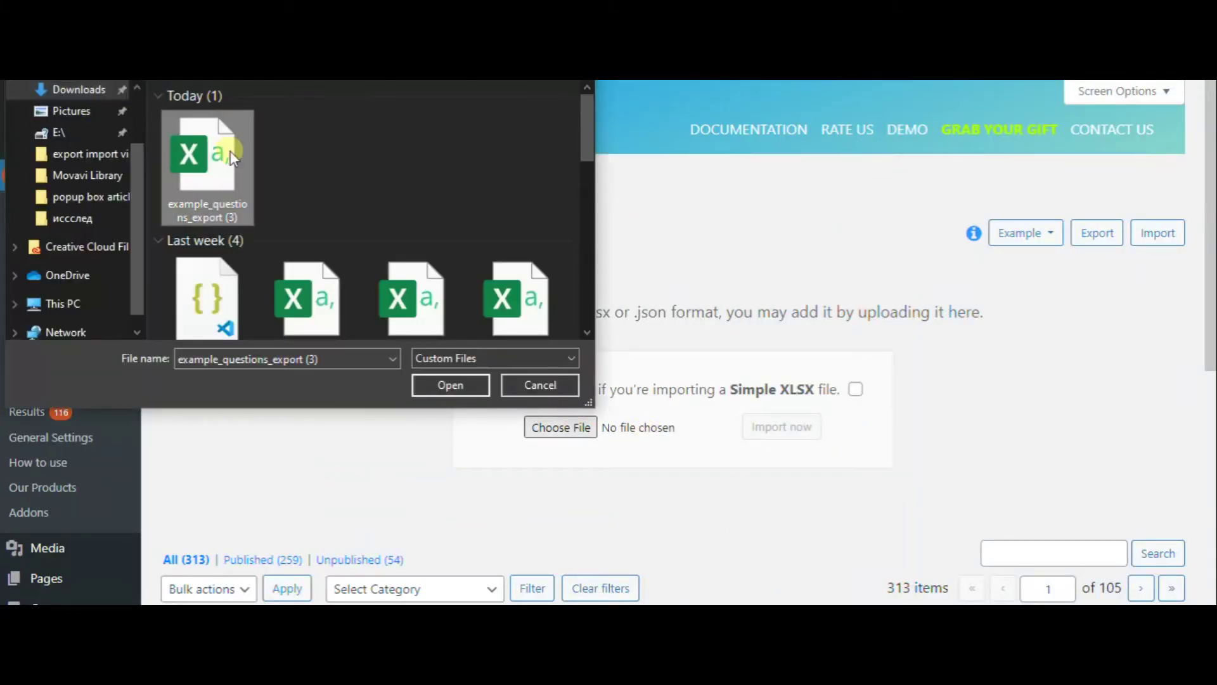
pyautogui.click(431, 388)
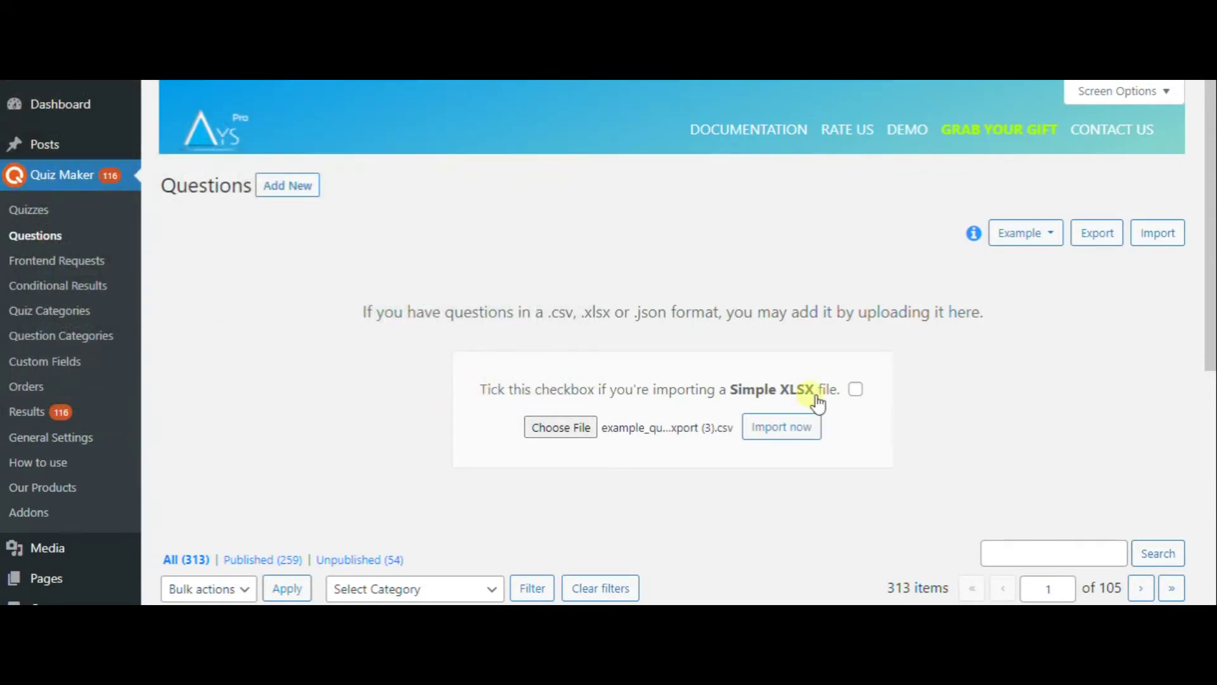
pyautogui.scroll(-1, 711, 416)
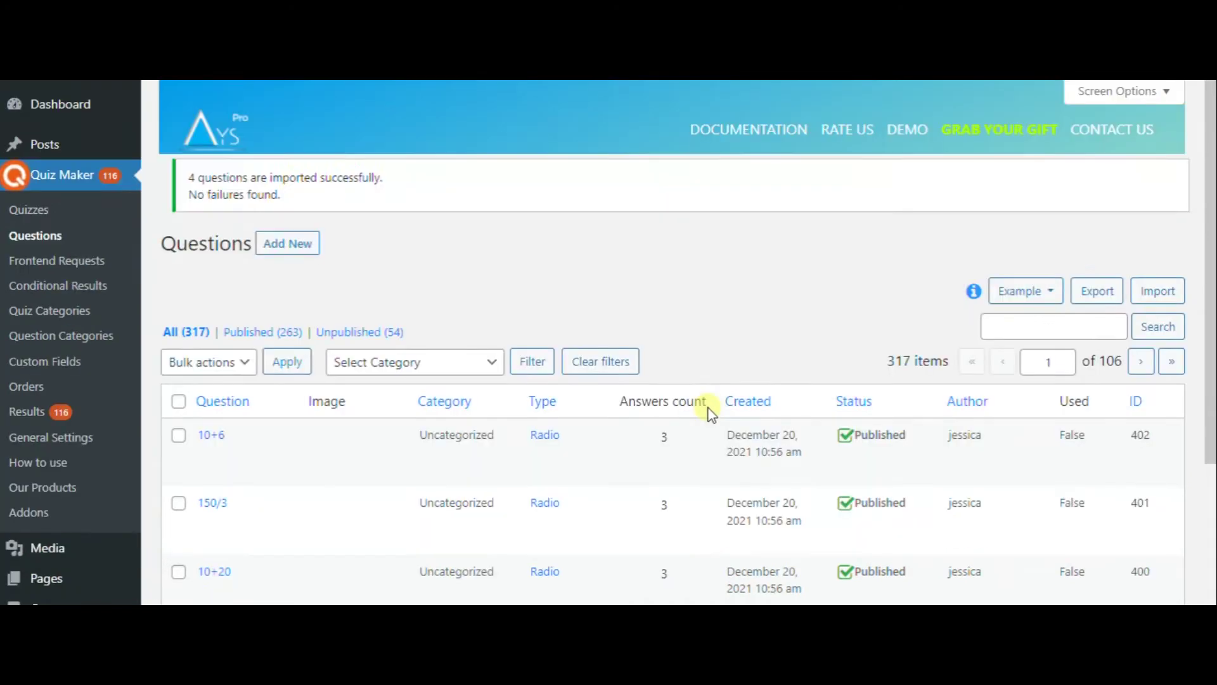
pyautogui.scroll(-3, 710, 406)
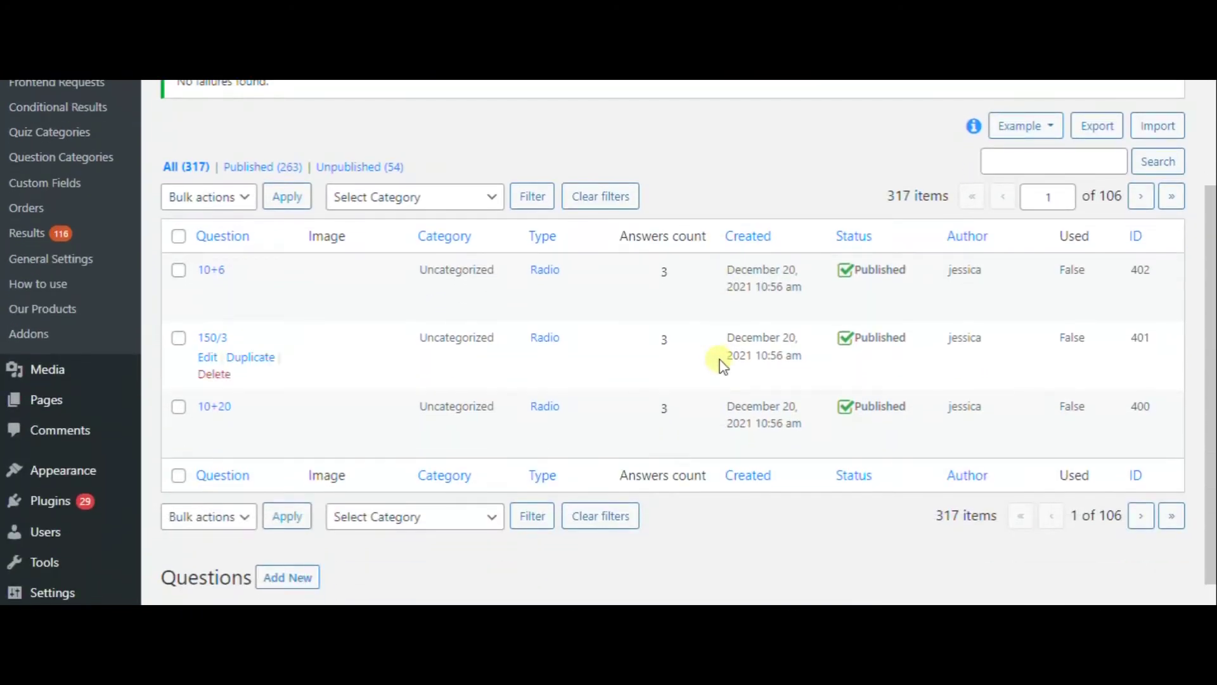
pyautogui.scroll(3, 737, 355)
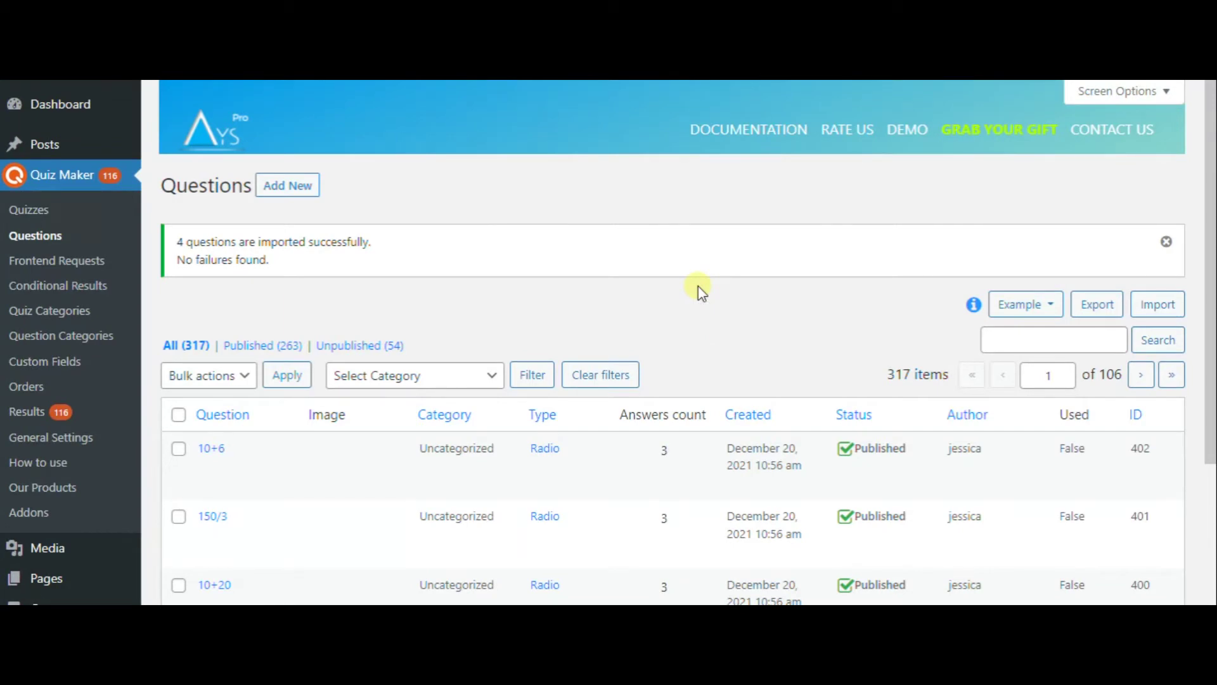
pyautogui.click(1018, 307)
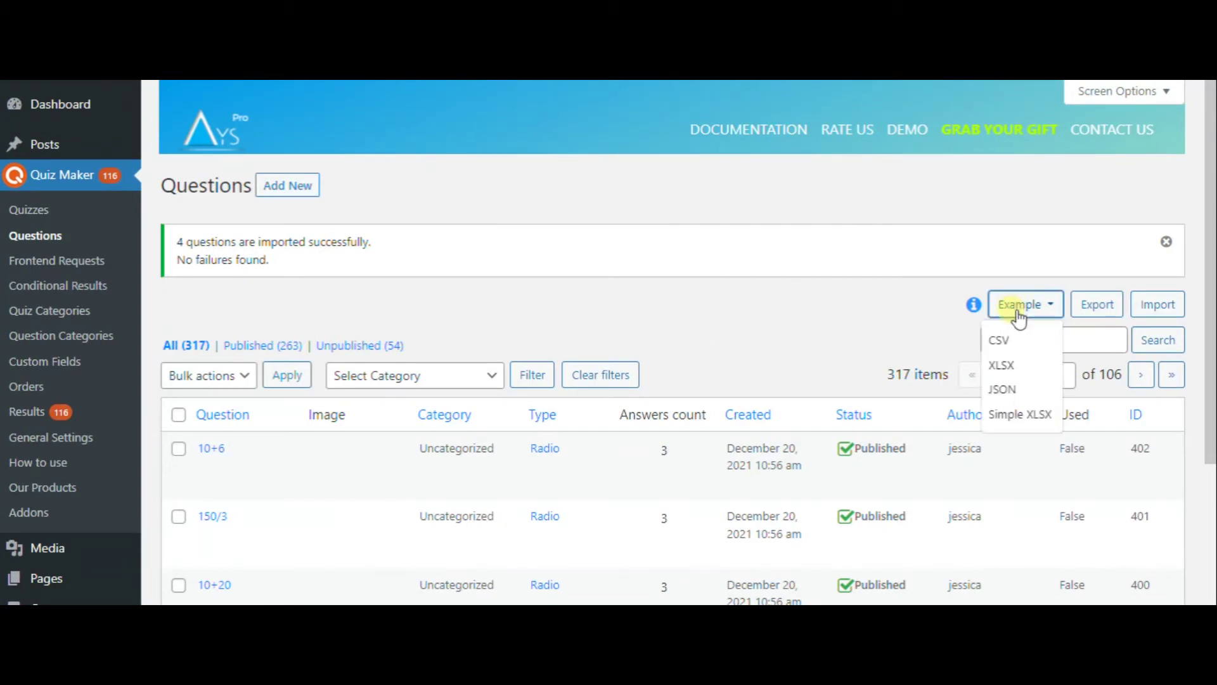
# Choose XLSX from the Example list to download the sample questions file
pyautogui.click(1003, 366)
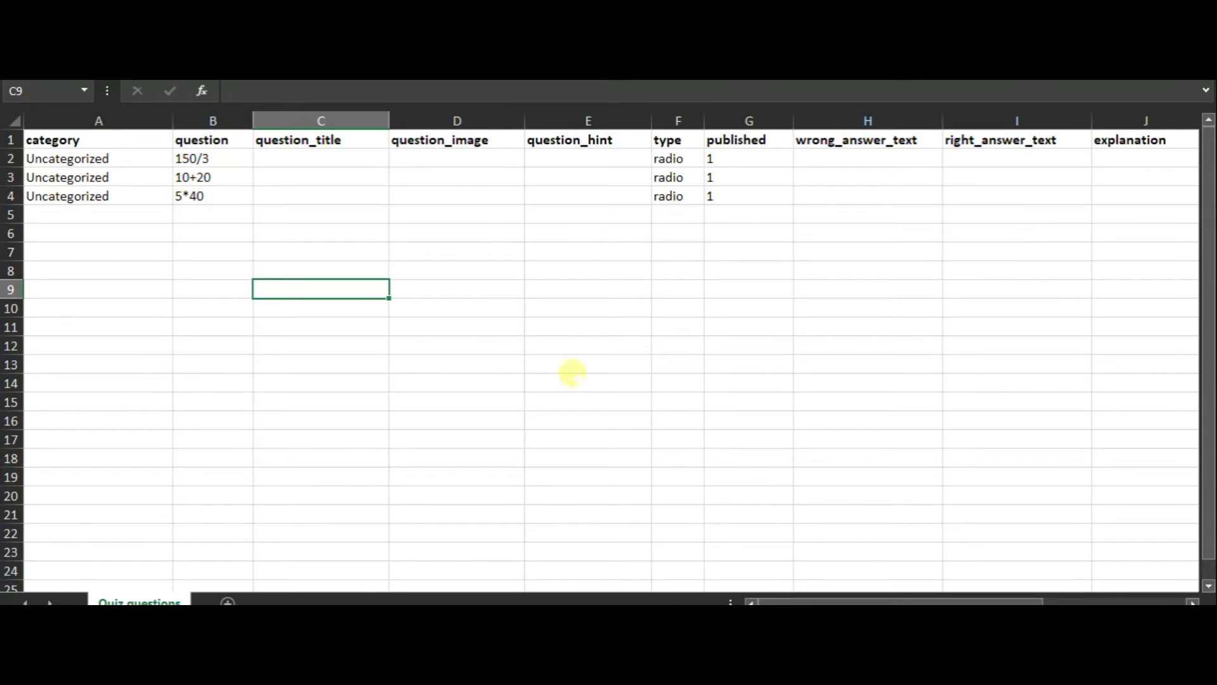
# Scroll across to column N and inspect the JSON-style answers stored in N2 and N4
pyautogui.moveTo(930, 599); pyautogui.dragTo(1071, 596)
pyautogui.click(979, 159)
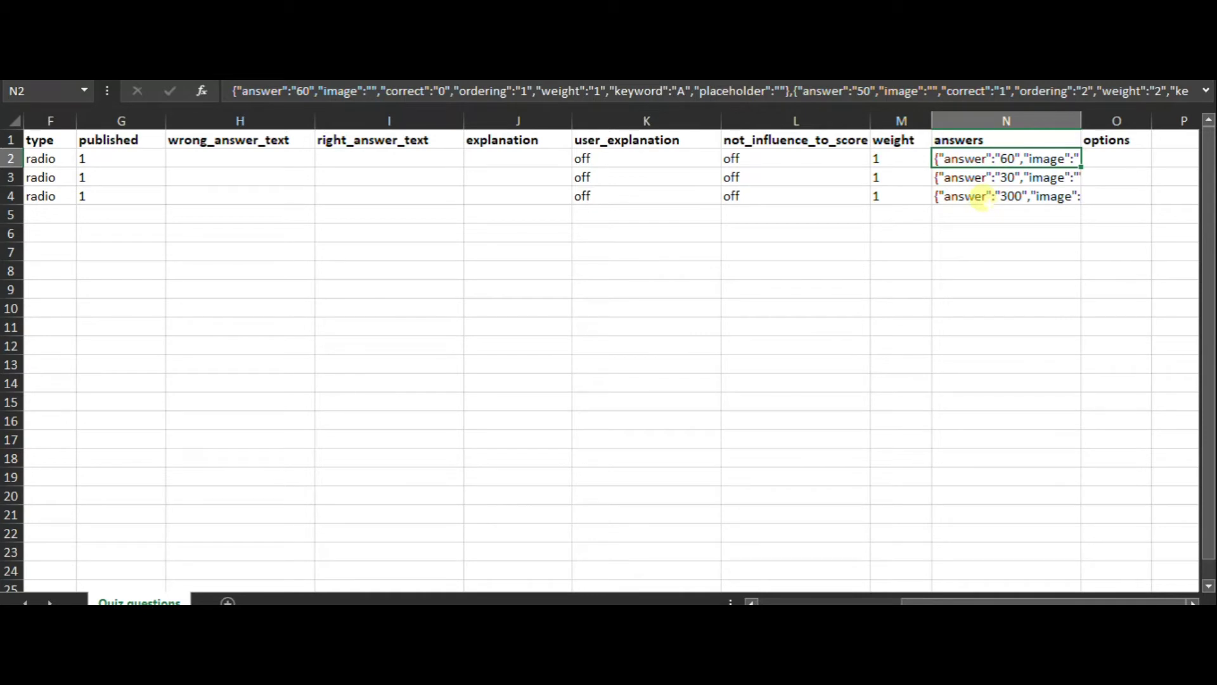
pyautogui.click(979, 198)
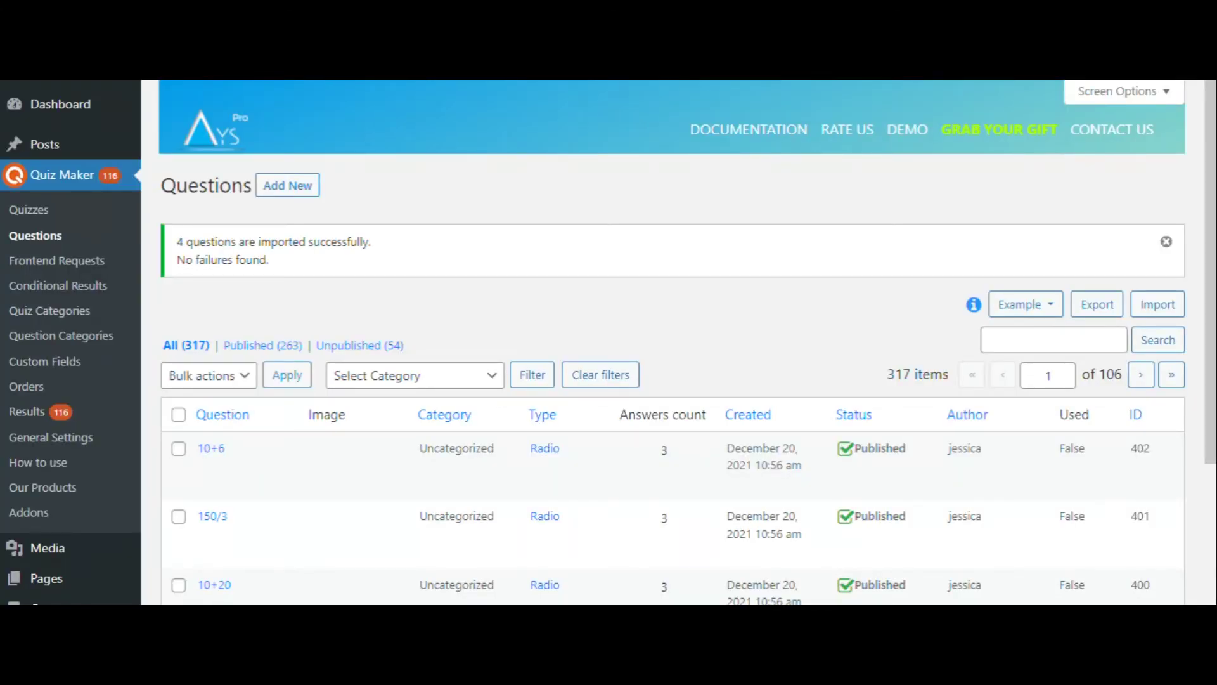
# Import example_questions_export.xlsx into the questions list, then download the JSON example file
pyautogui.click(1156, 304)
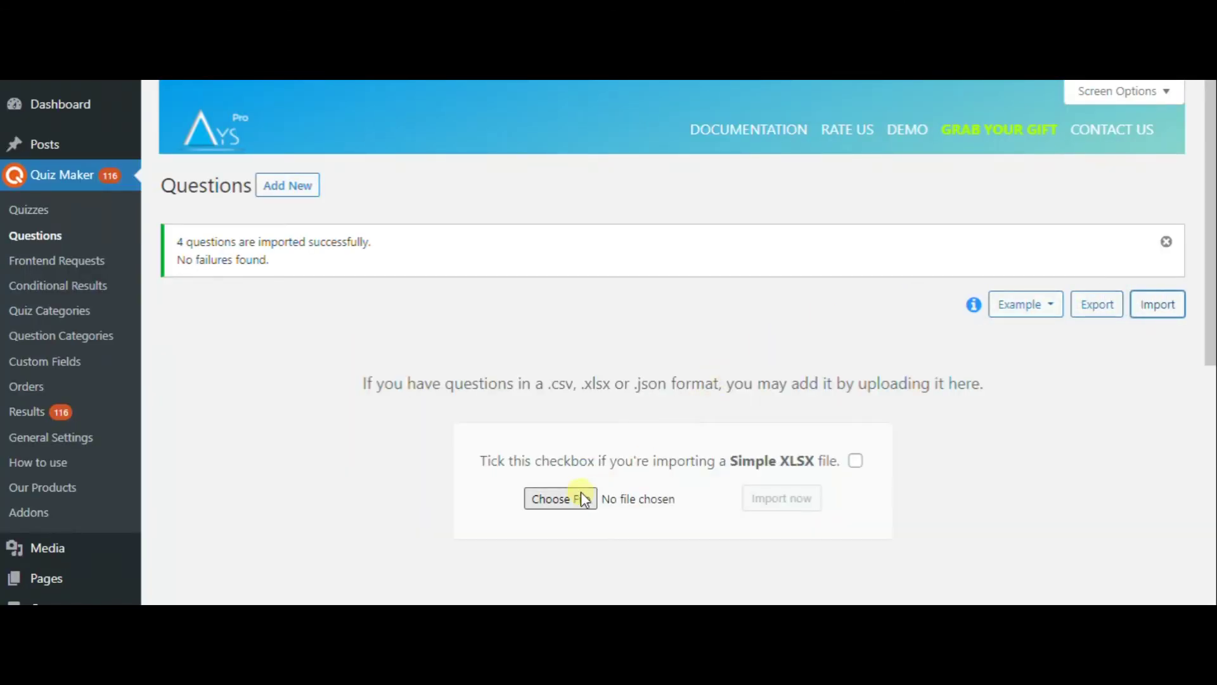
pyautogui.click(582, 498)
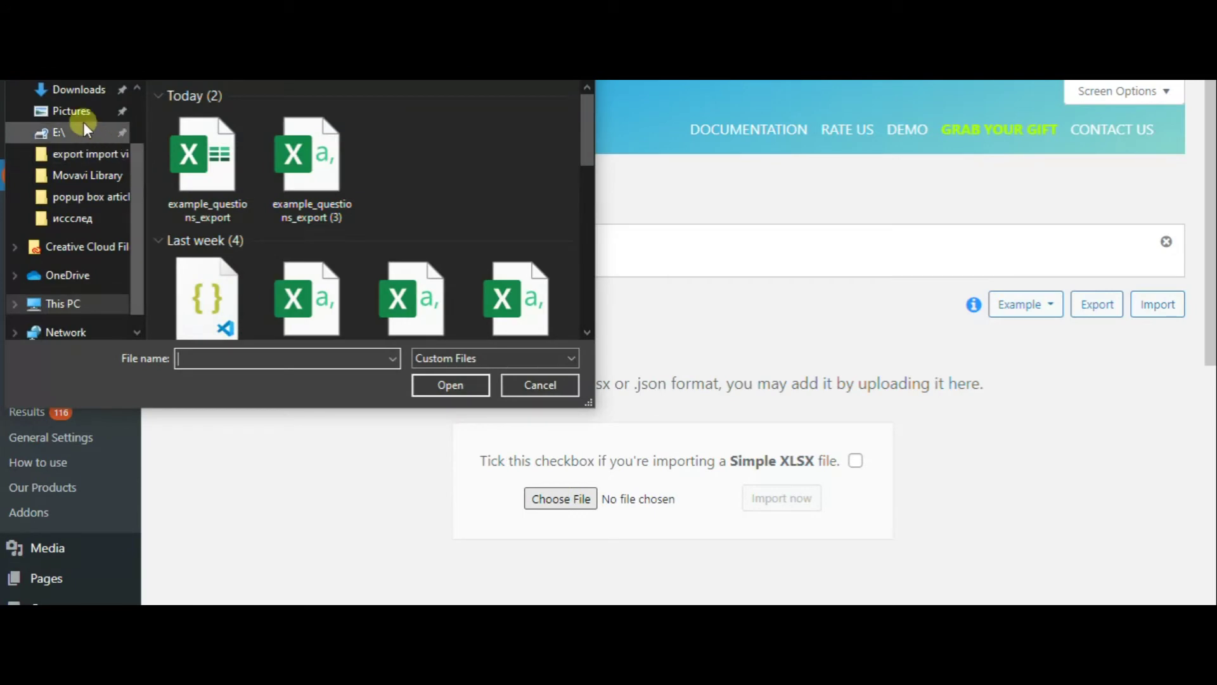
pyautogui.click(163, 172)
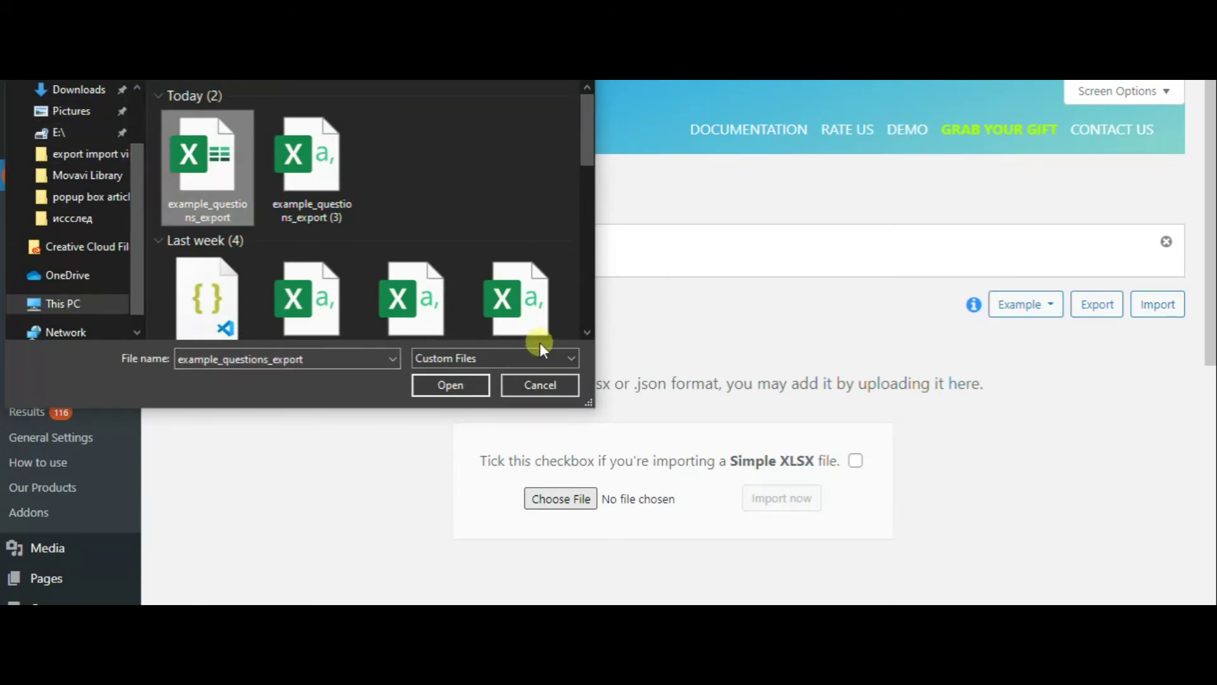
pyautogui.click(449, 382)
pyautogui.scroll(-3, 570, 382)
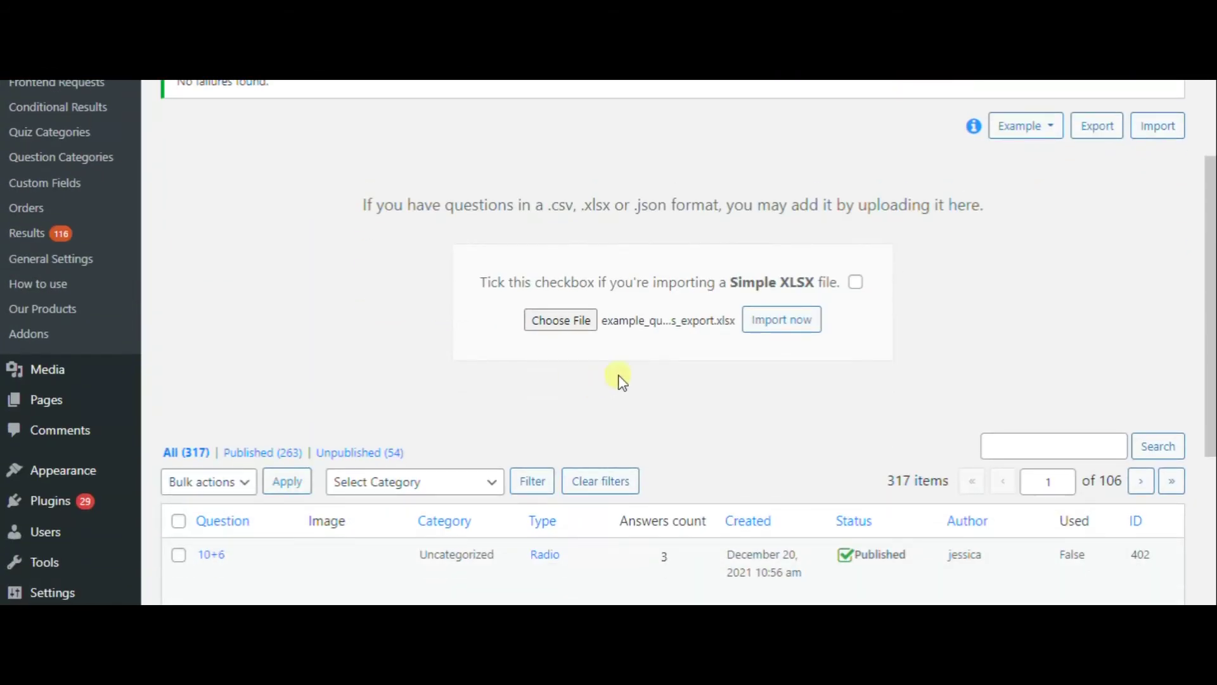
pyautogui.click(770, 318)
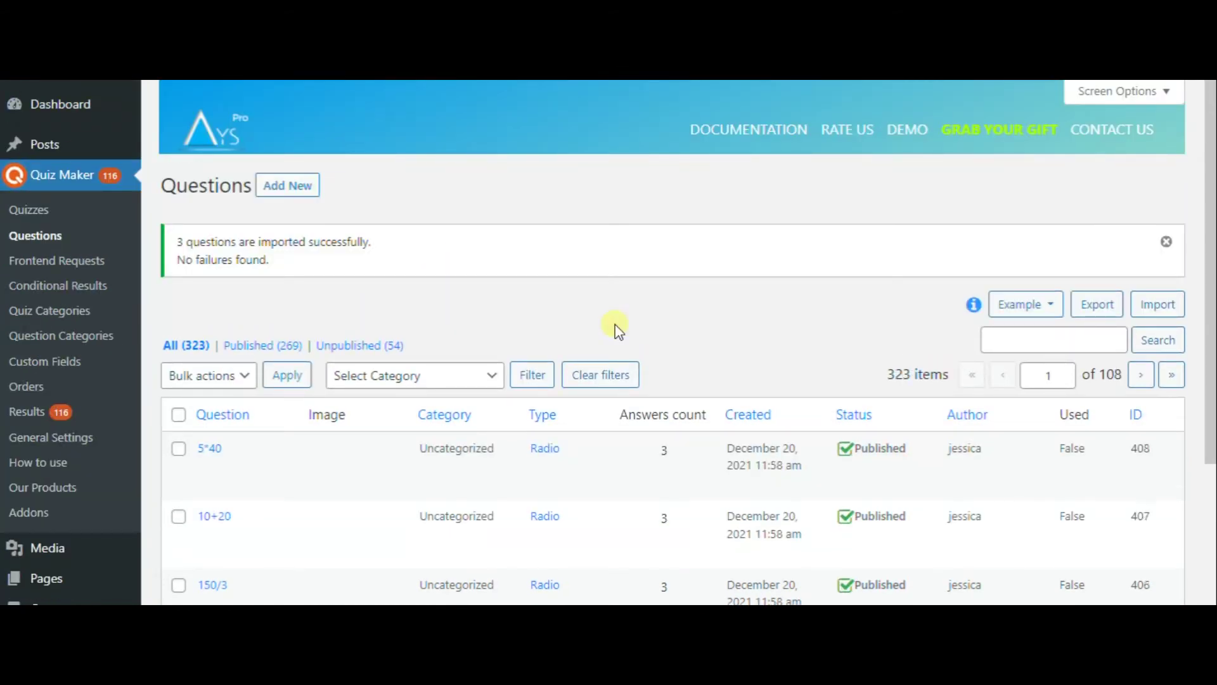
pyautogui.click(1051, 305)
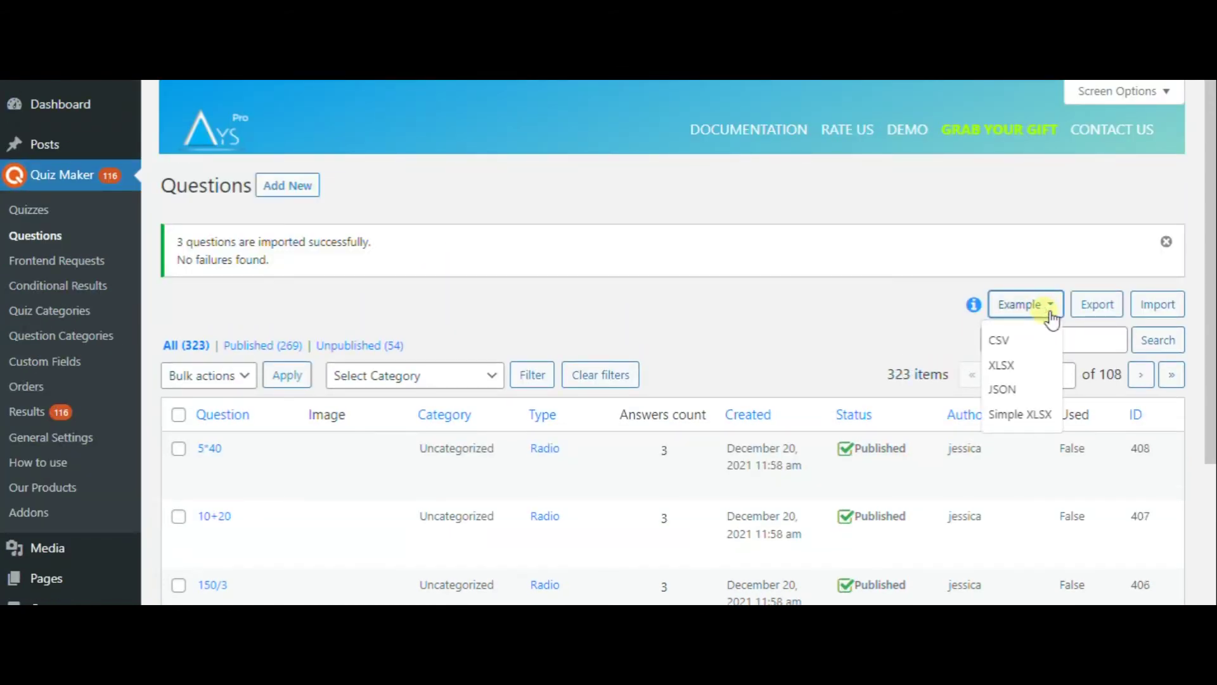
pyautogui.click(1024, 391)
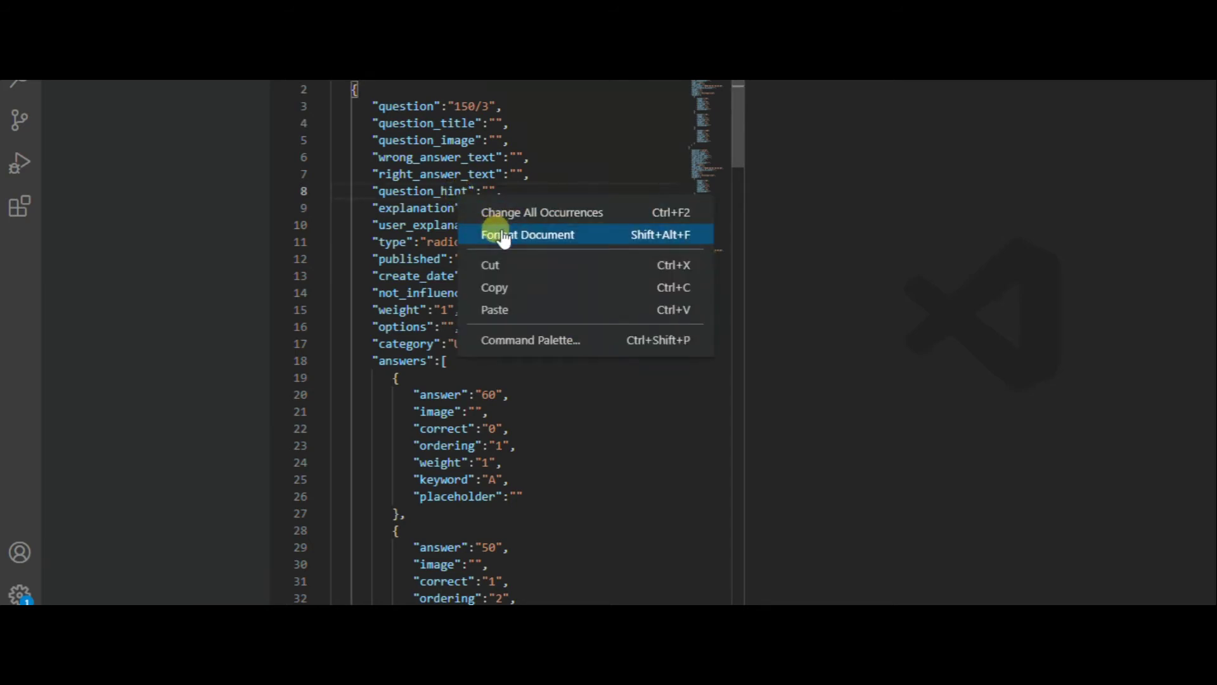
# Format the JSON example in VS Code and select its answers fields to review them
pyautogui.click(783, 233)
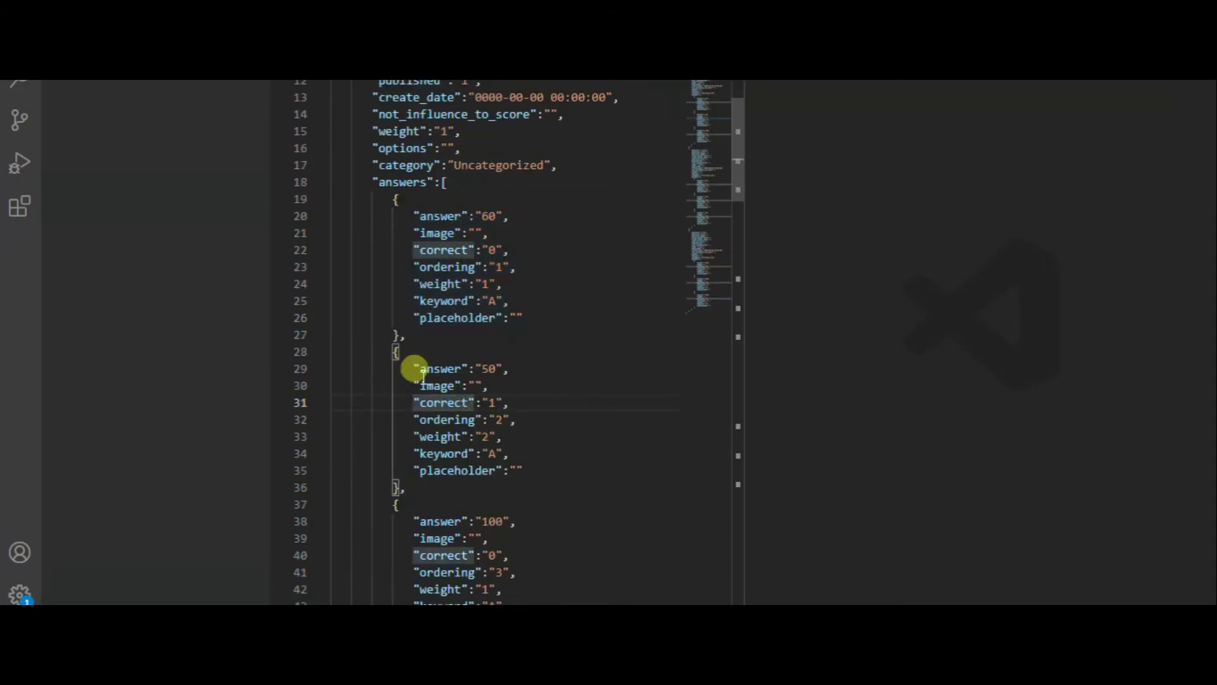
pyautogui.moveTo(412, 366); pyautogui.dragTo(505, 472)
pyautogui.scroll(-3, 476, 431)
pyautogui.moveTo(413, 379); pyautogui.dragTo(511, 491)
pyautogui.scroll(-3, 505, 435)
pyautogui.click(473, 406)
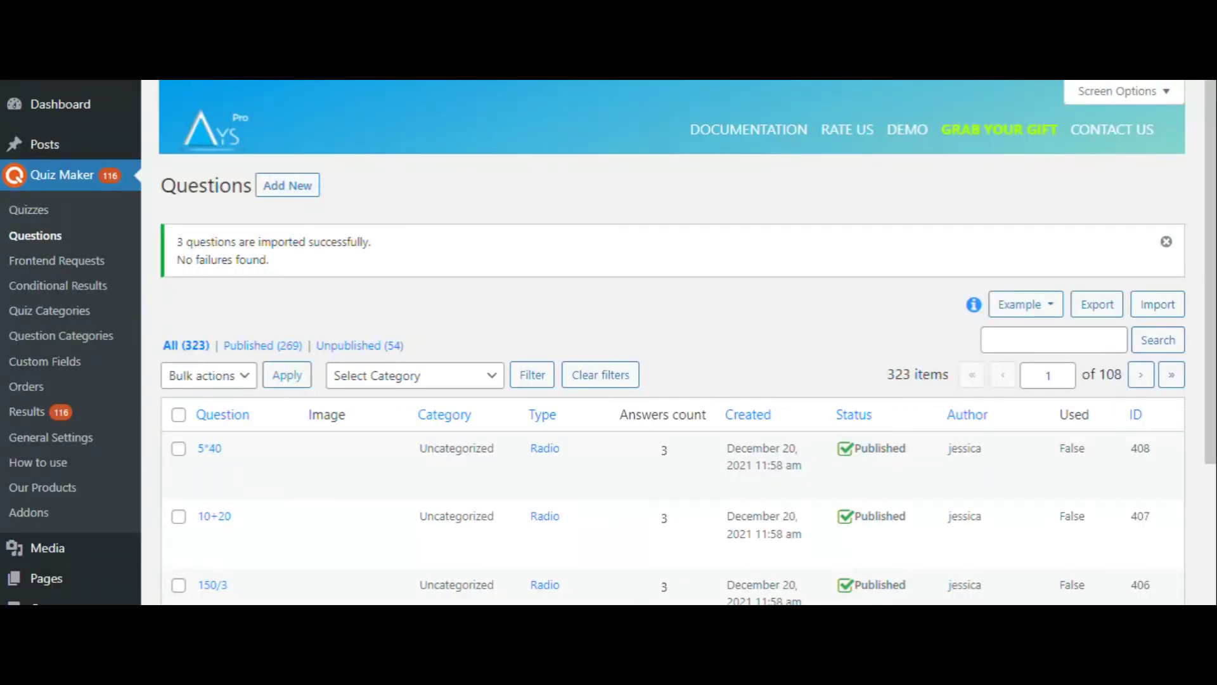
# Import the three questions from example_questions_export (3) JSON, growing the list to 329 items
pyautogui.click(1158, 305)
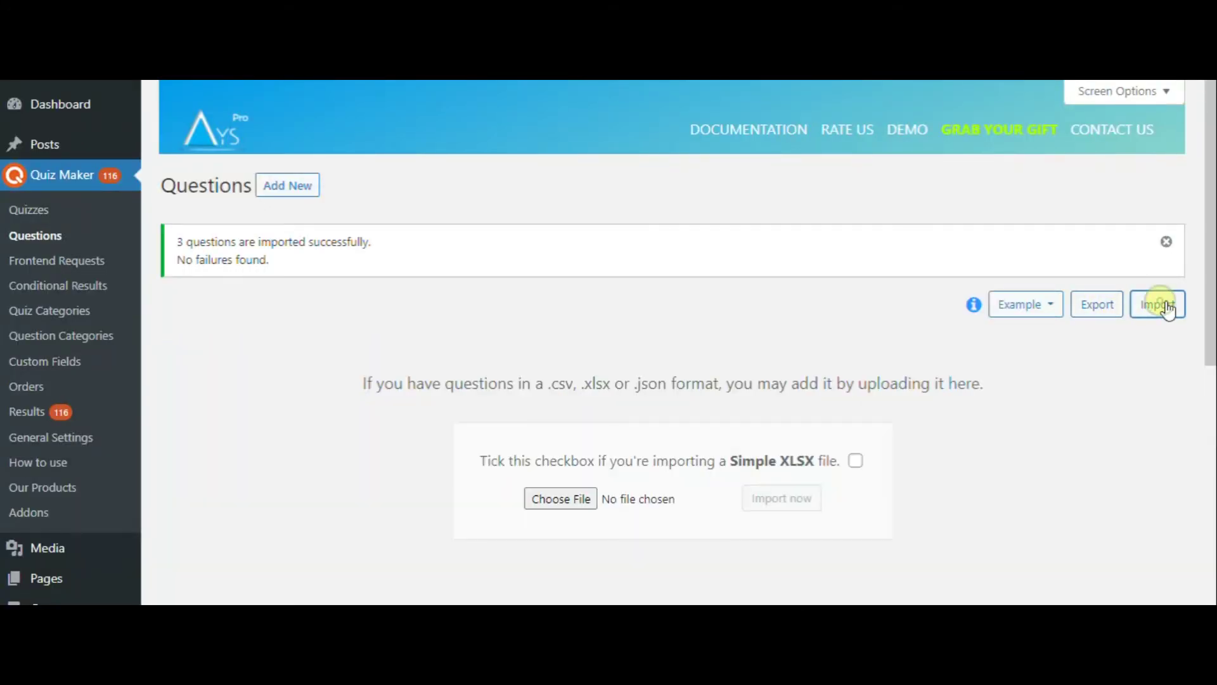
pyautogui.click(542, 500)
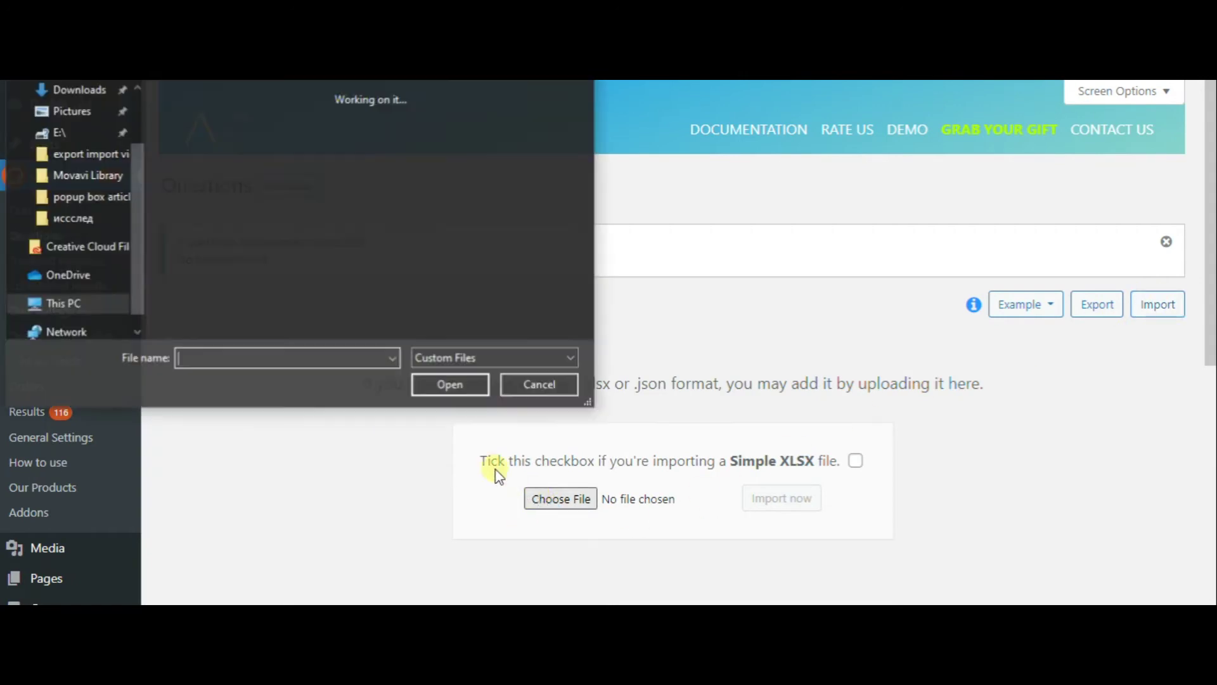
pyautogui.click(193, 126)
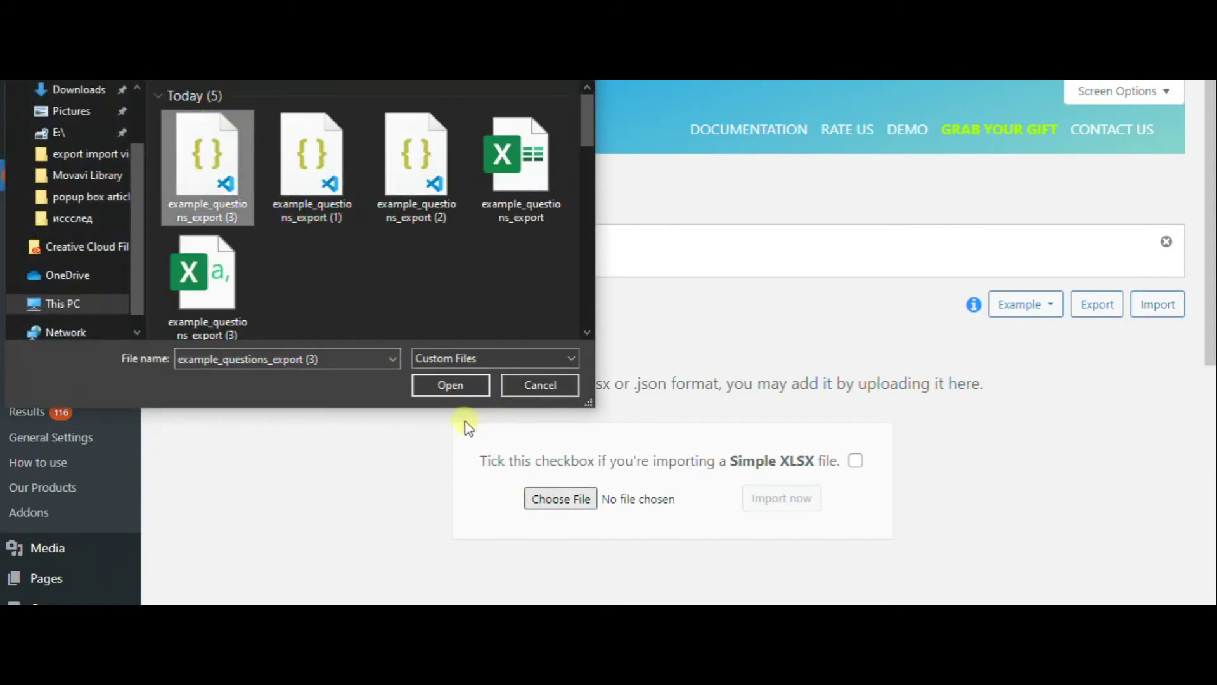
pyautogui.click(449, 386)
pyautogui.scroll(-3, 436, 386)
pyautogui.click(787, 321)
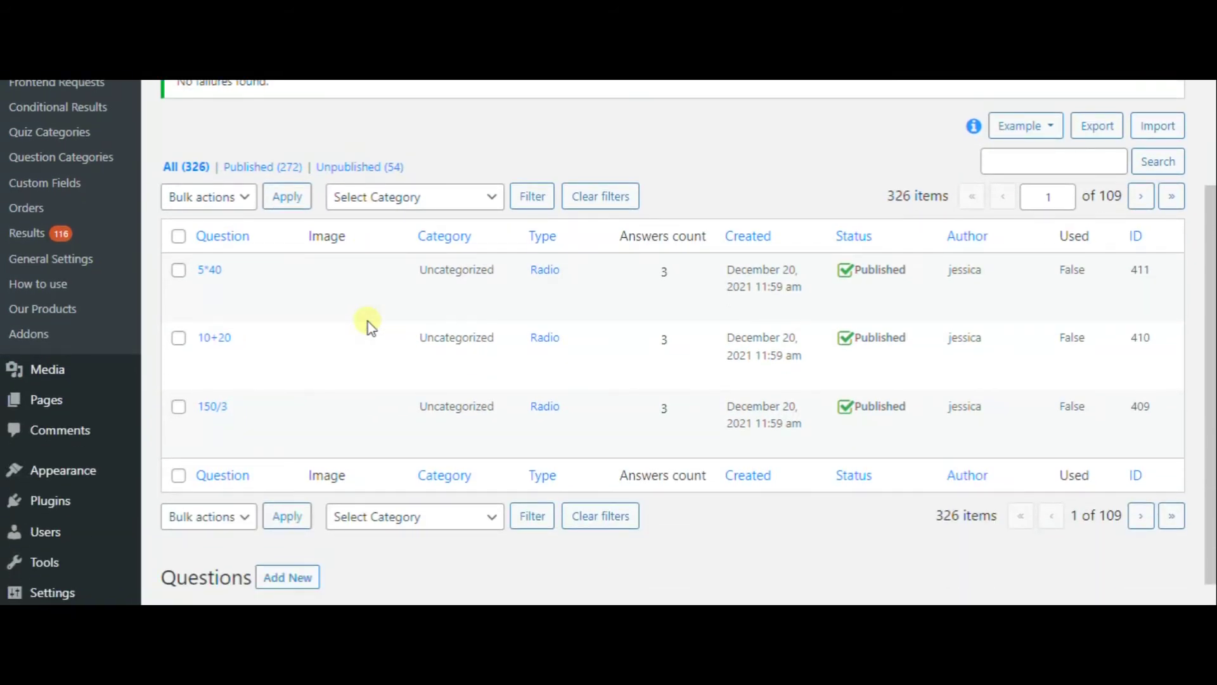
pyautogui.scroll(6, 371, 326)
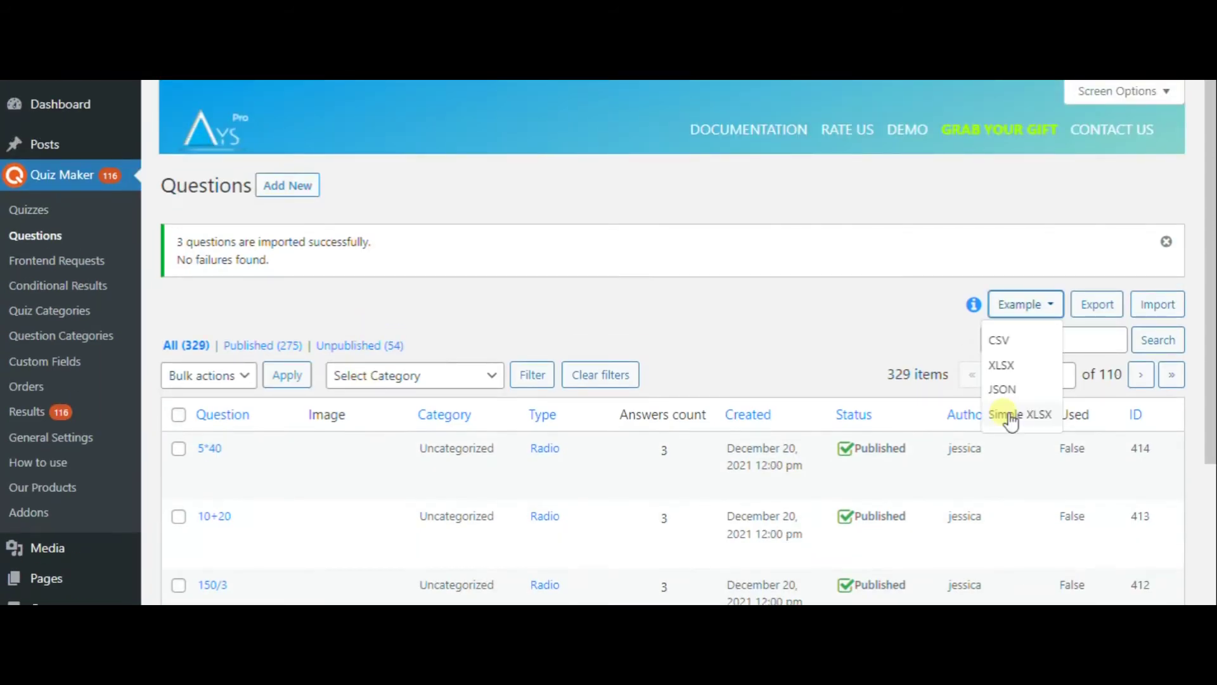
pyautogui.moveTo(970, 312)
# Download the Simple XLSX example, open it in Excel, and enter question 50-30 in row 5
pyautogui.click(1021, 417)
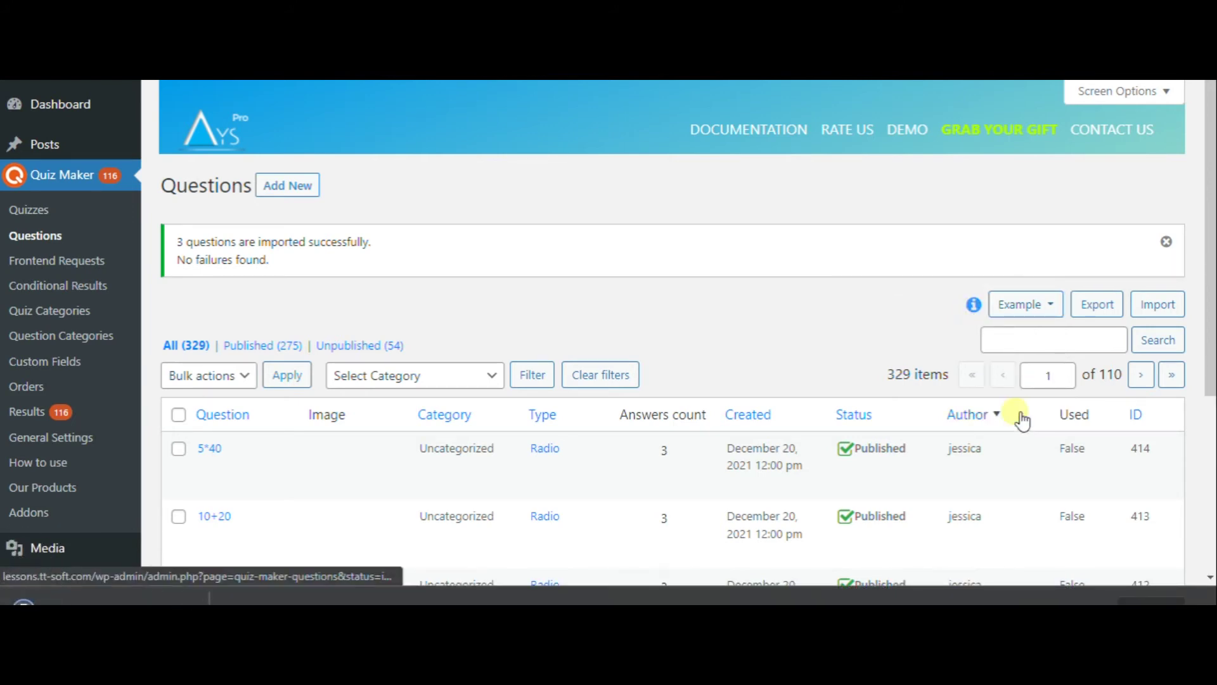
pyautogui.click(163, 598)
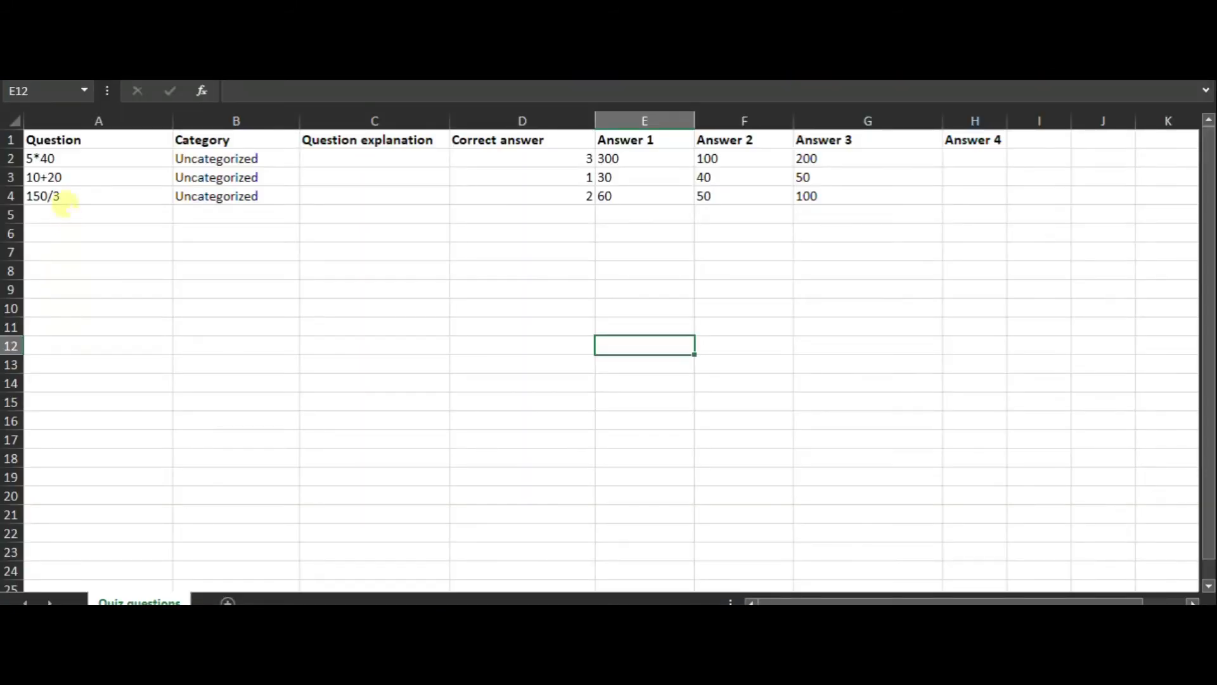
pyautogui.click(65, 195)
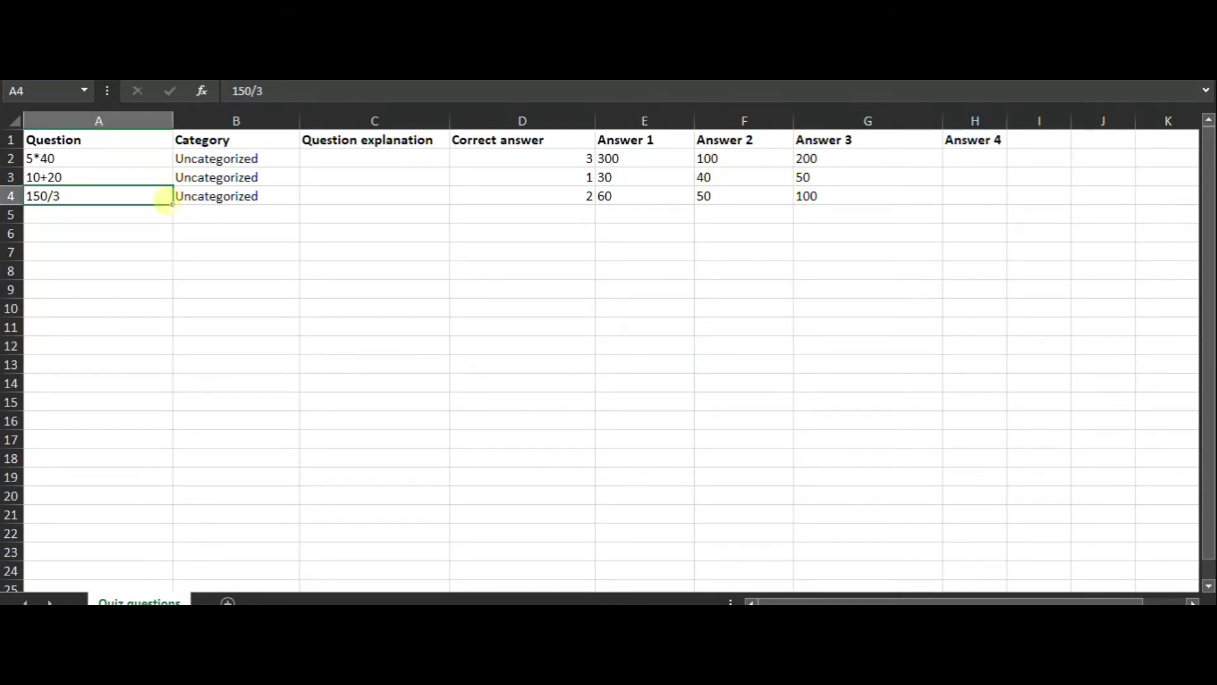
pyautogui.click(111, 214)
pyautogui.write('5')
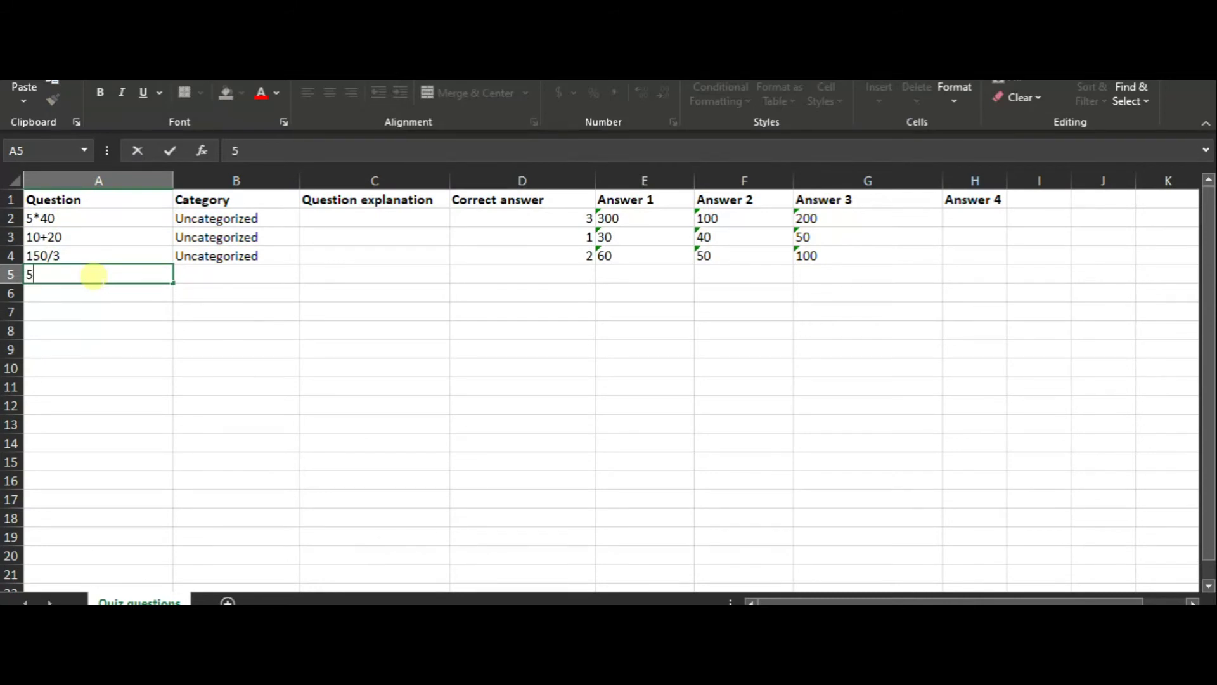
pyautogui.write('0-30')
pyautogui.click(215, 273)
# Give the 50-30 question category Uncategorized, correct answer 3, and answers 10, 50, 20
pyautogui.click(257, 257)
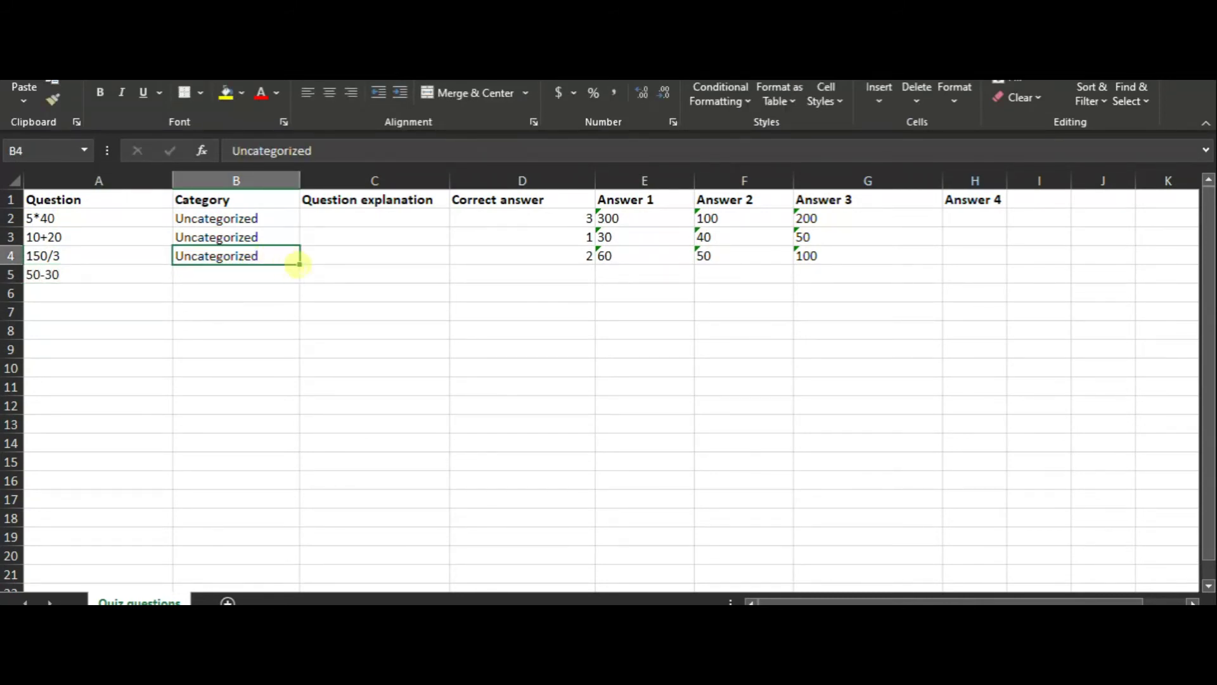
pyautogui.moveTo(299, 265); pyautogui.dragTo(299, 280)
pyautogui.click(580, 272)
pyautogui.write('3')
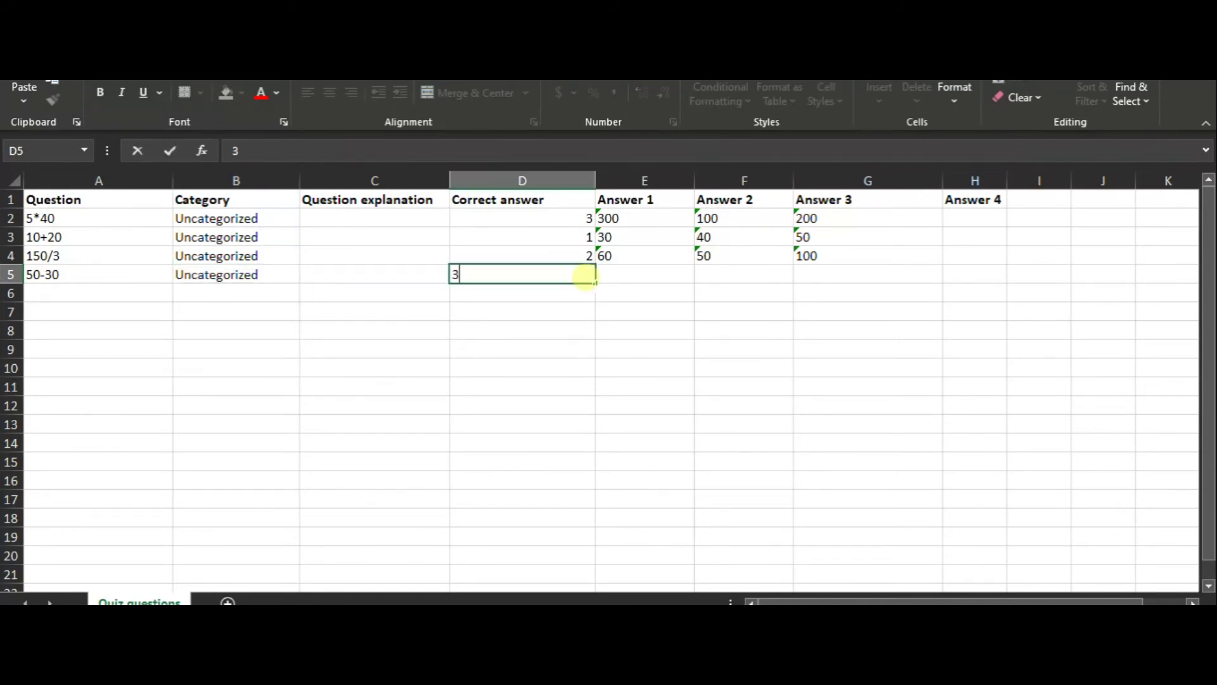
pyautogui.doubleClick(630, 274)
pyautogui.write('10')
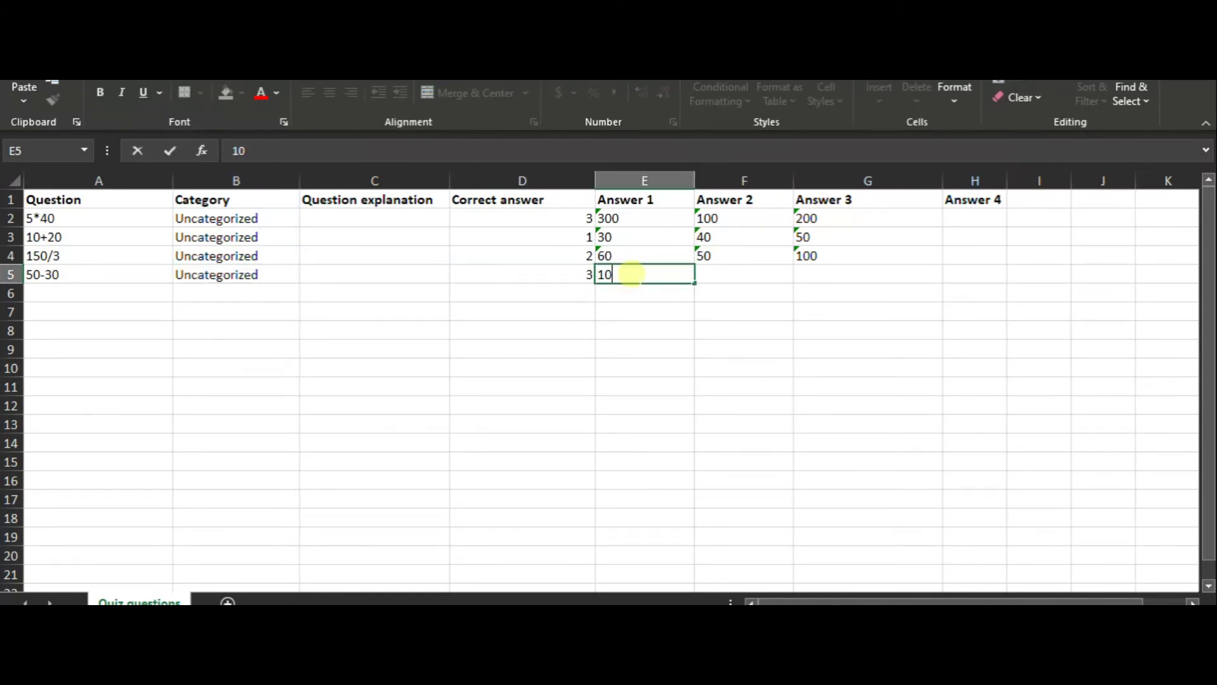
pyautogui.click(725, 274)
pyautogui.write('50')
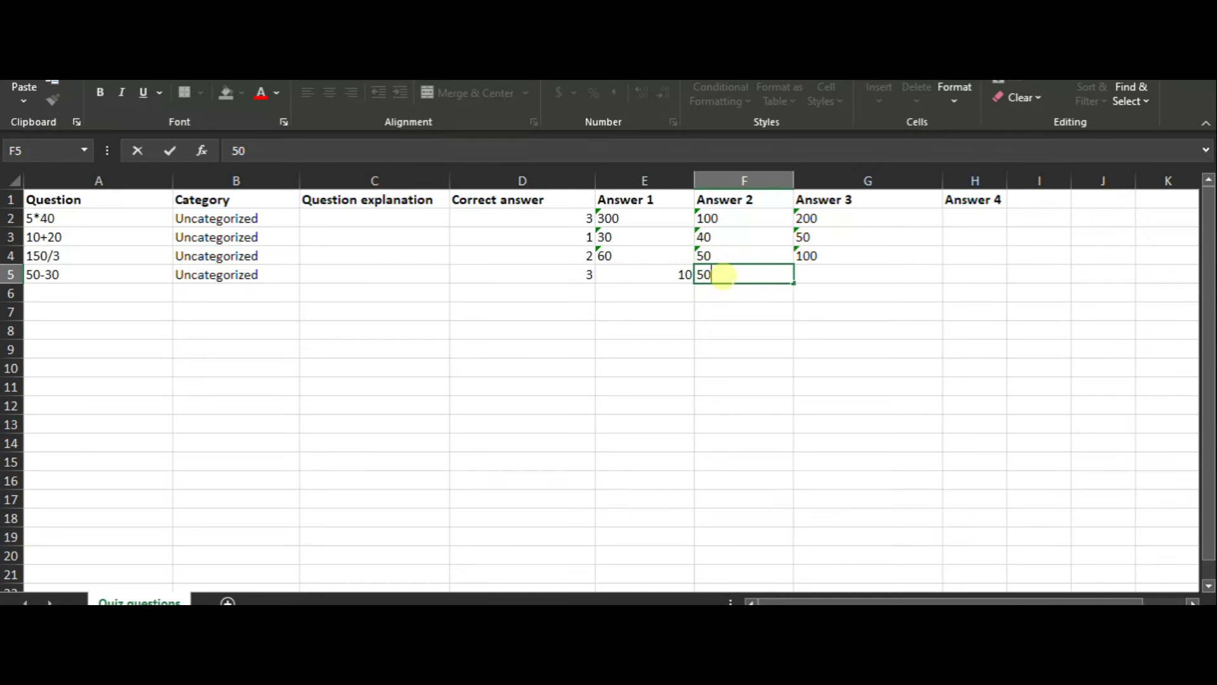
pyautogui.doubleClick(809, 274)
pyautogui.write('20')
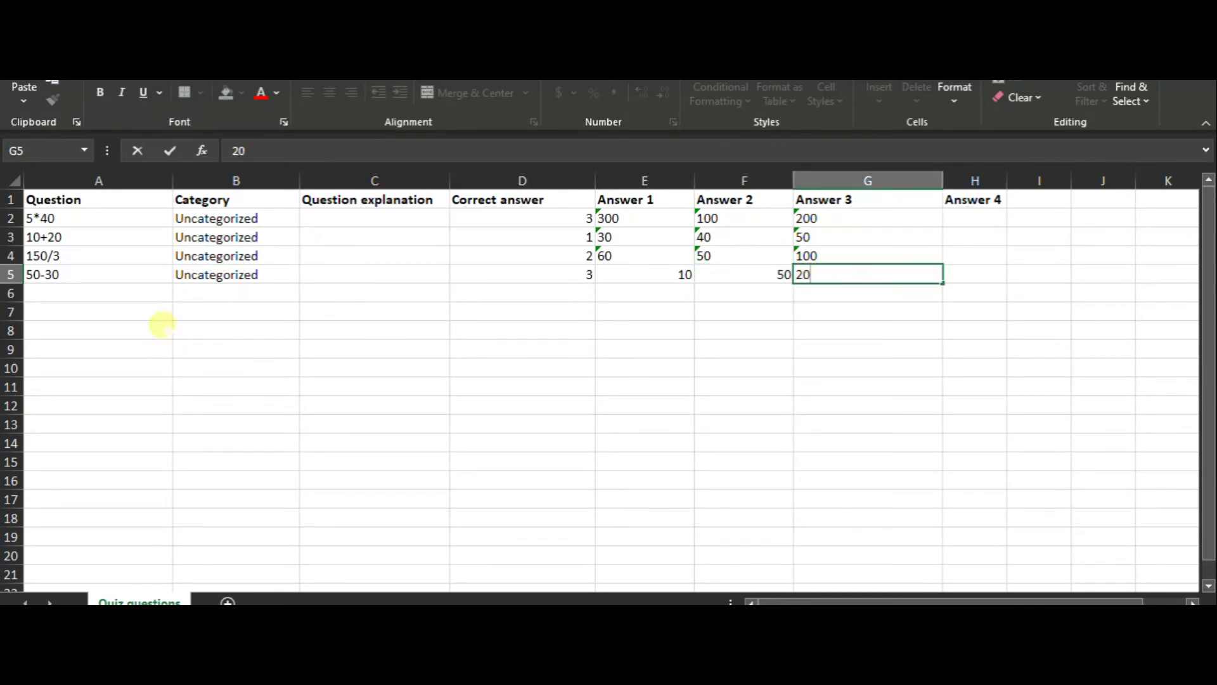
pyautogui.click(132, 303)
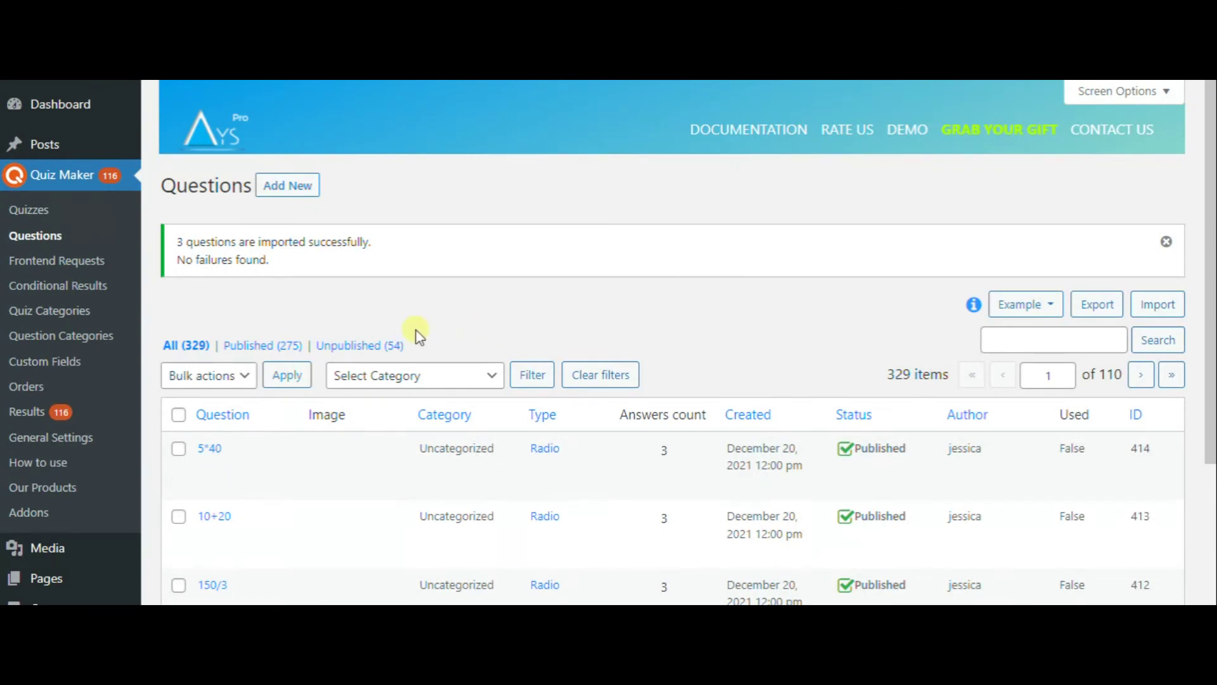
# Import the edited example spreadsheet as Simple XLSX, adding 4 questions for 333 total, led by 50-30
pyautogui.click(1158, 304)
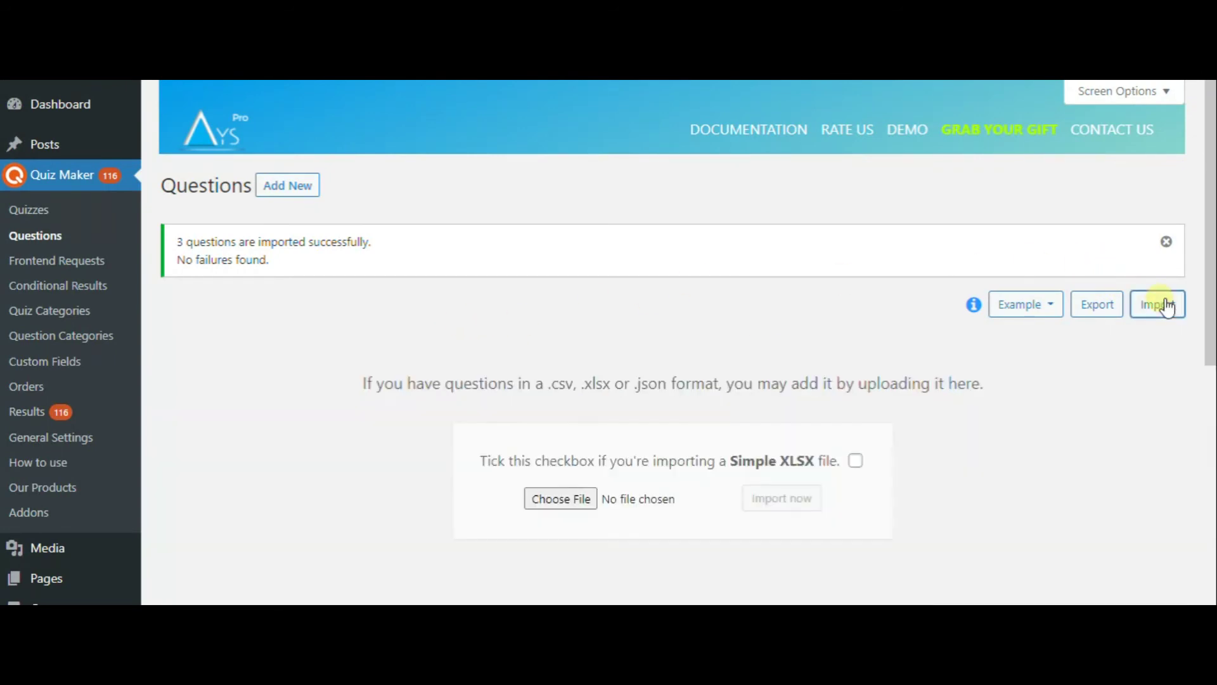
pyautogui.click(855, 461)
pyautogui.click(578, 501)
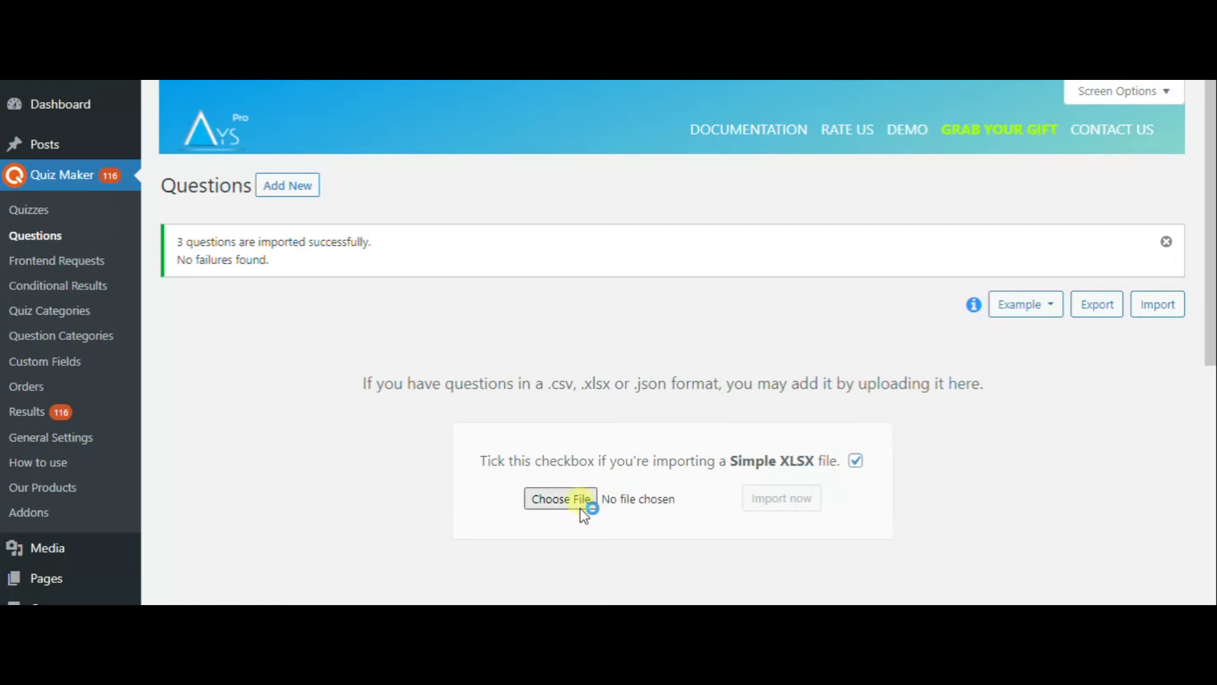
pyautogui.doubleClick(220, 166)
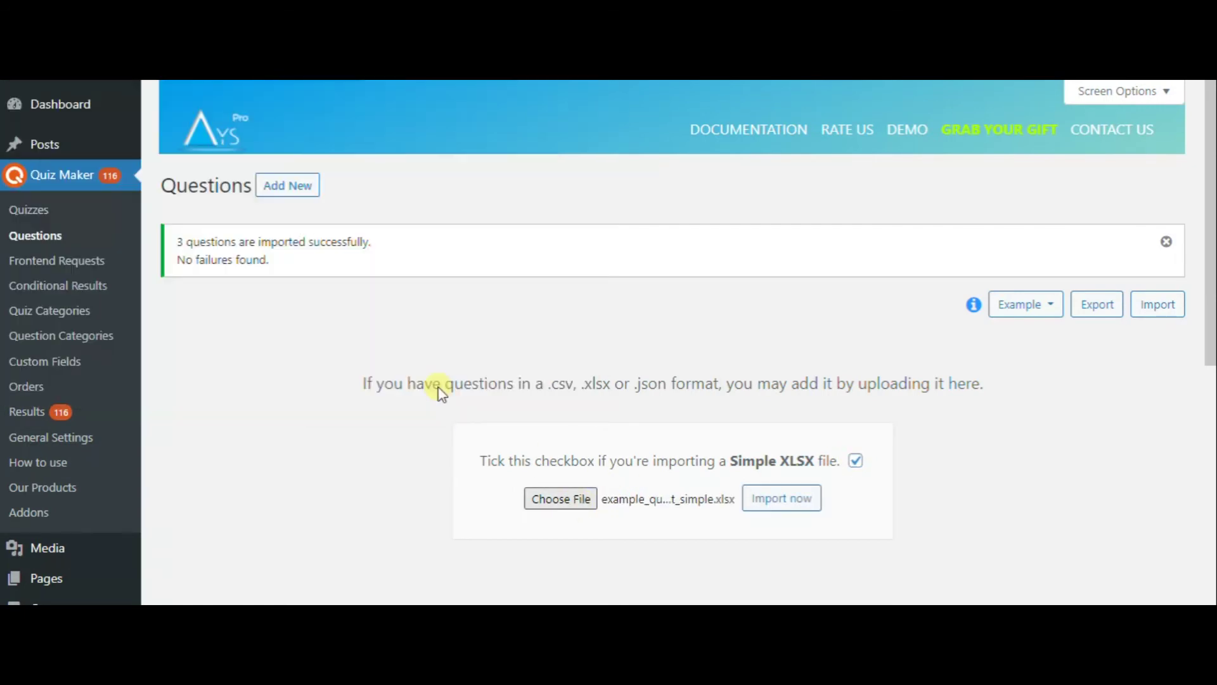
pyautogui.click(793, 499)
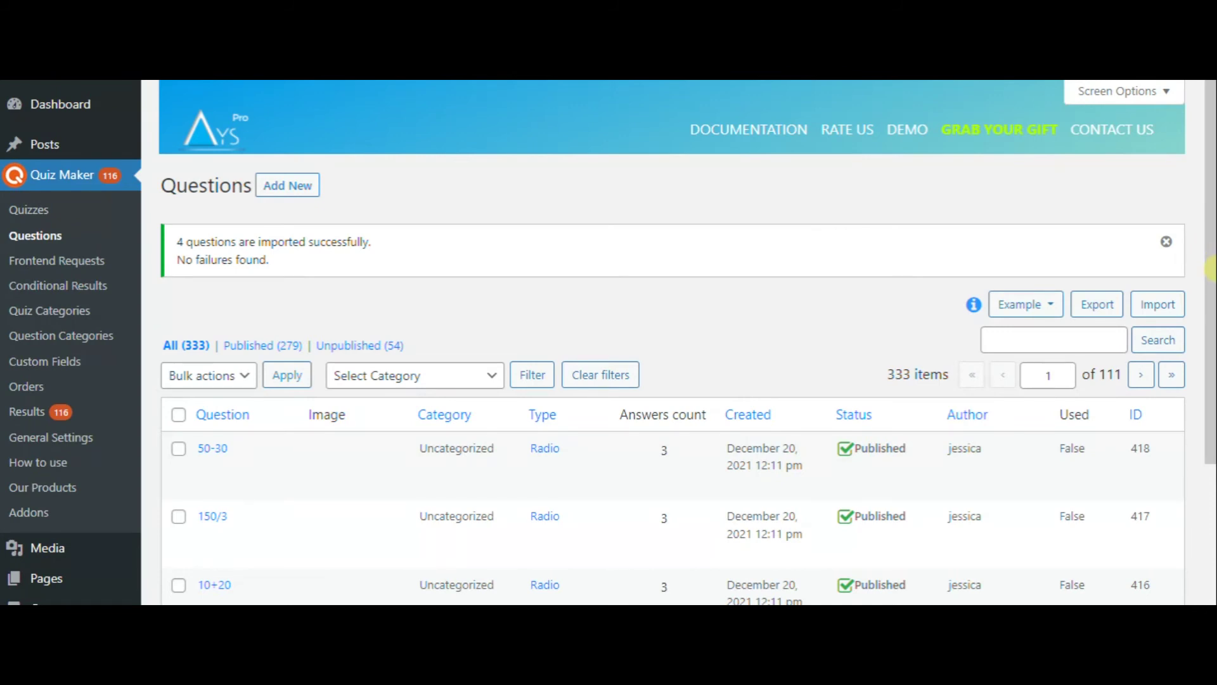
pyautogui.moveTo(1210, 286); pyautogui.dragTo(1211, 261)
# Filter the question export to one author and the Listening category
pyautogui.click(1096, 305)
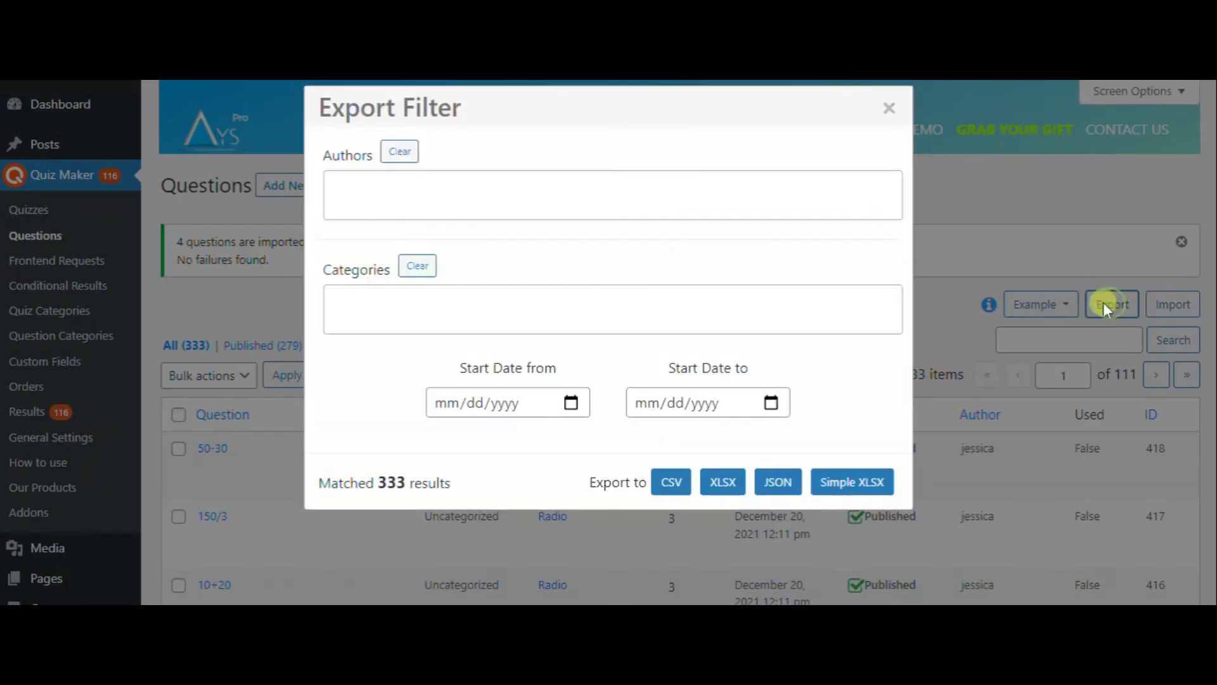
pyautogui.click(406, 190)
pyautogui.click(393, 241)
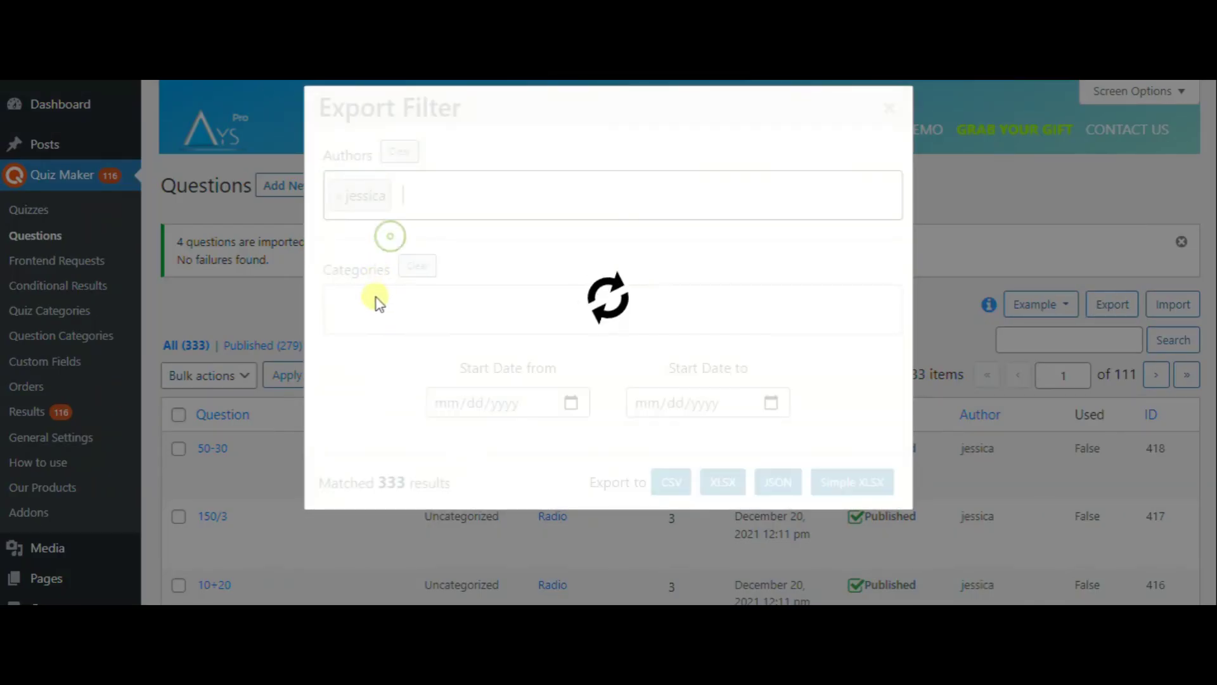
pyautogui.click(375, 299)
pyautogui.scroll(-5, 368, 429)
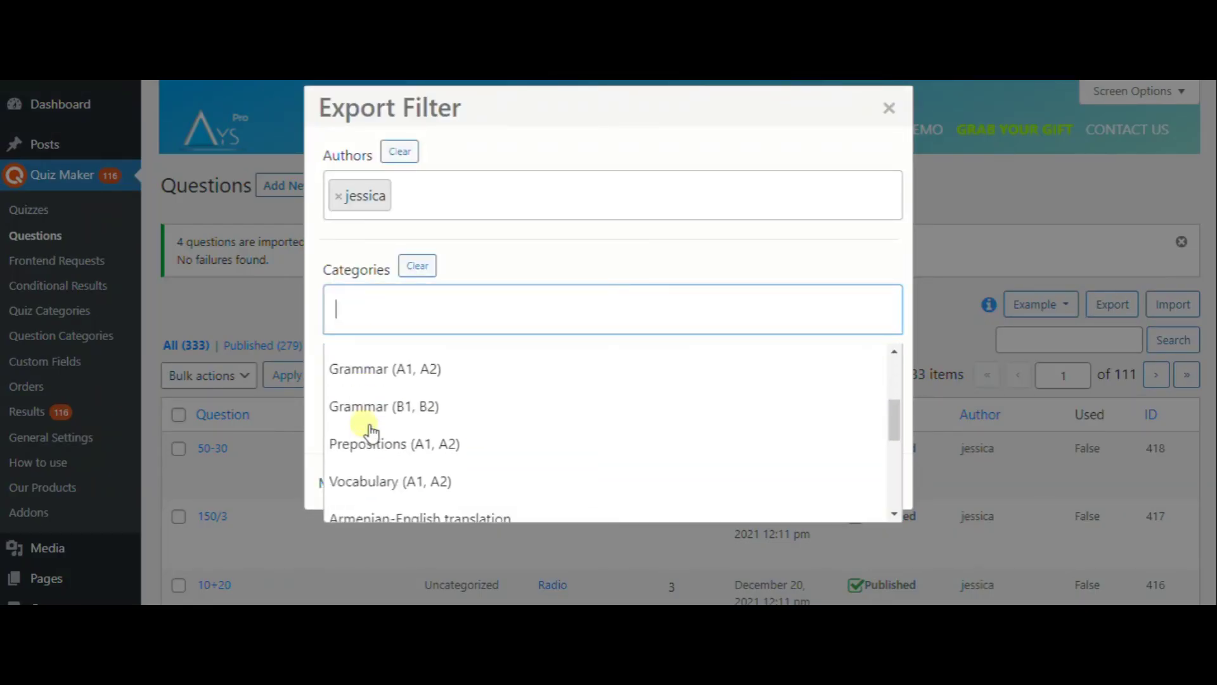
pyautogui.scroll(-2, 368, 429)
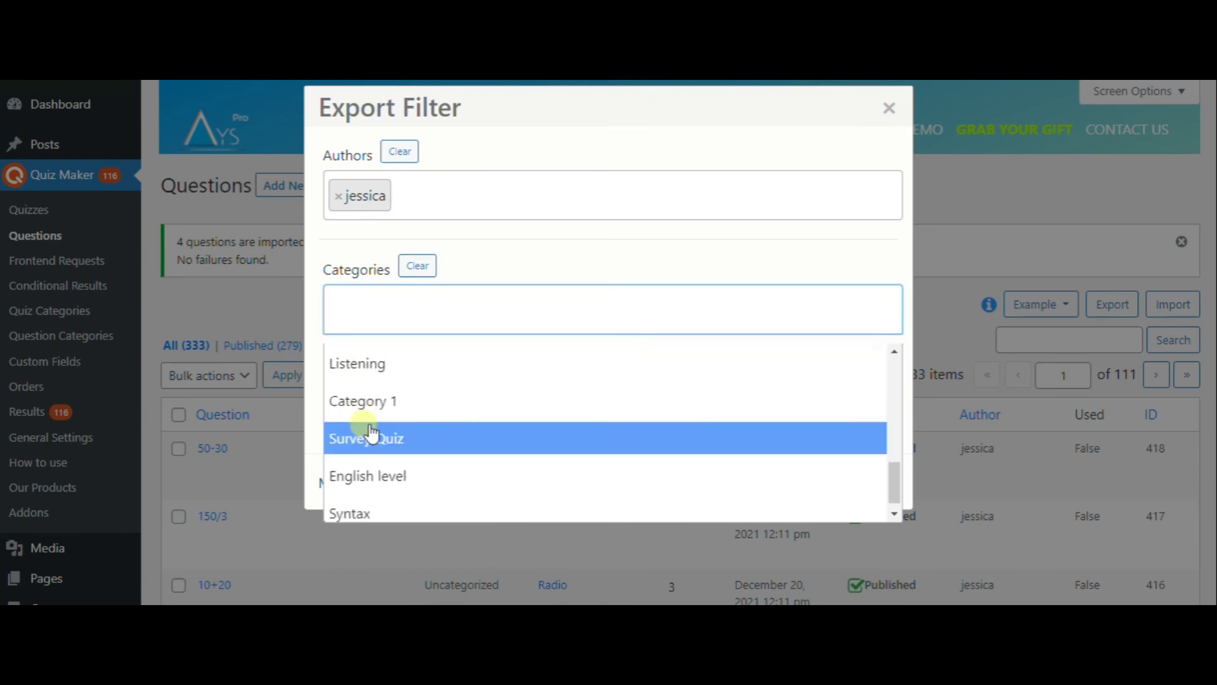
pyautogui.click(358, 365)
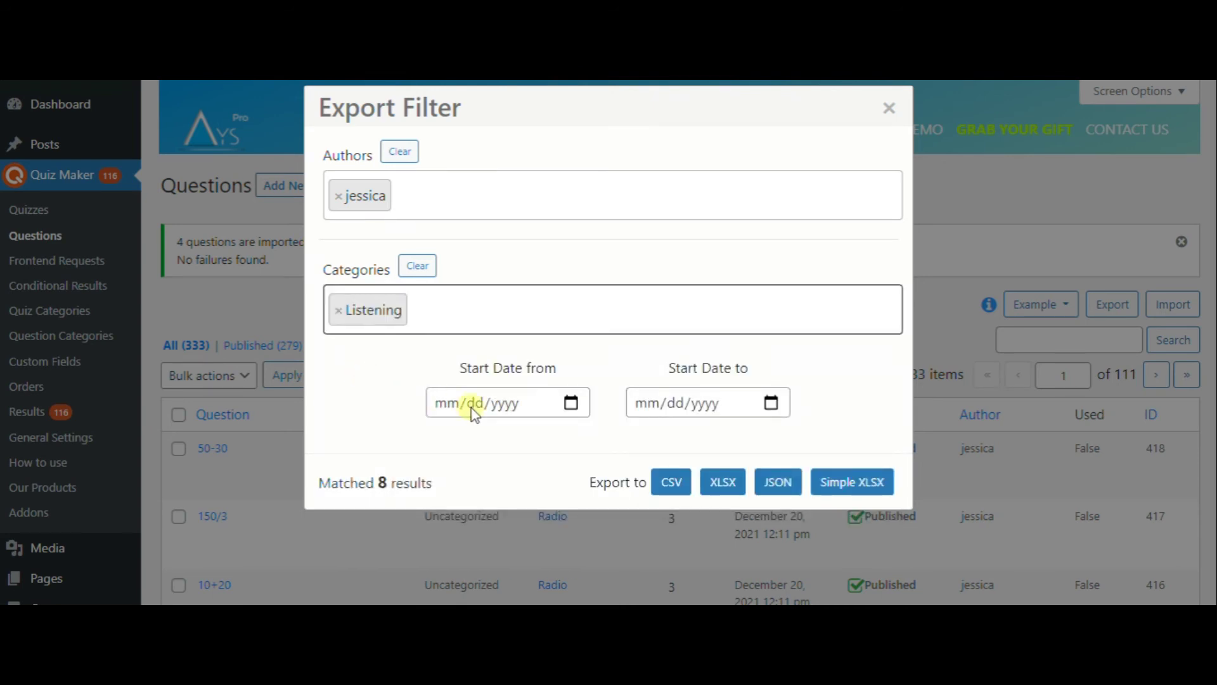
# Leave both start dates blank, export the 8 matches as Simple XLSX, and open the download
pyautogui.click(570, 403)
pyautogui.click(620, 435)
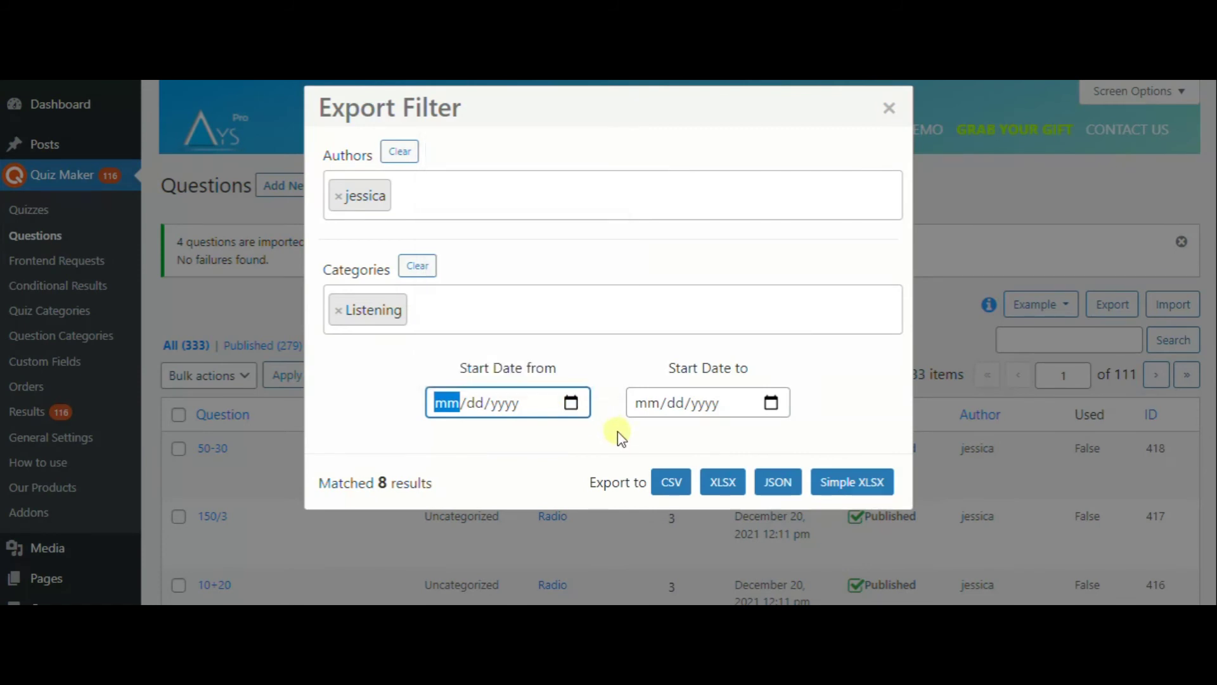
pyautogui.click(771, 402)
pyautogui.click(836, 413)
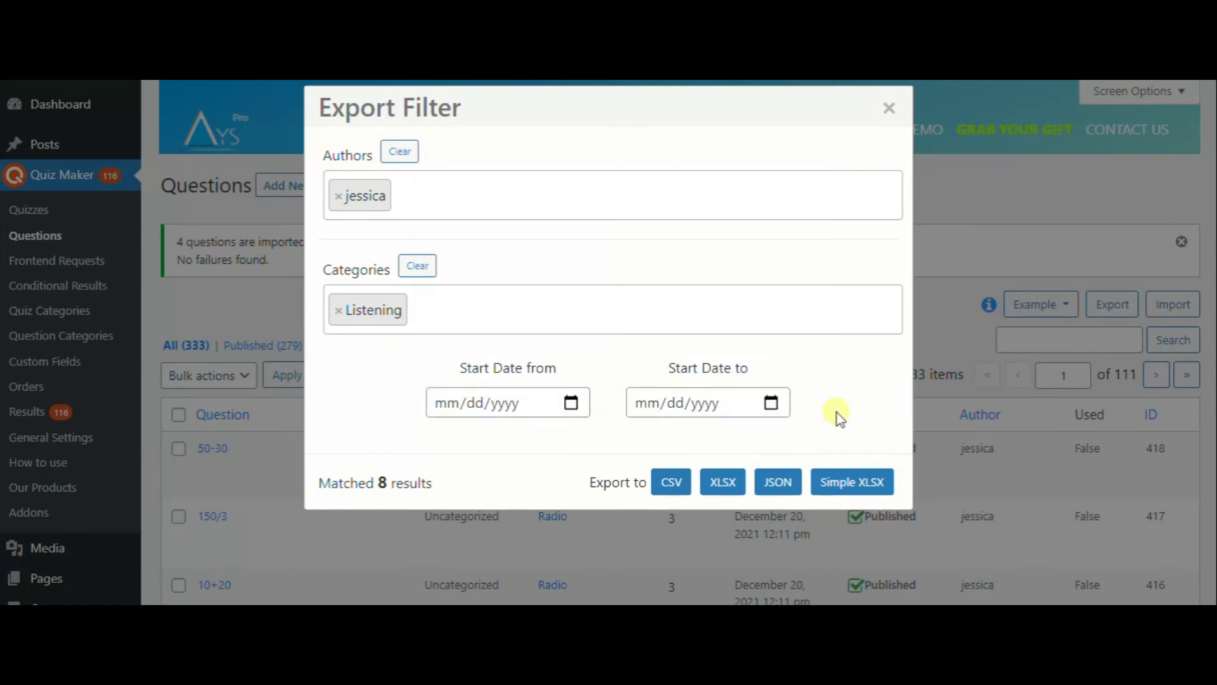
pyautogui.click(852, 483)
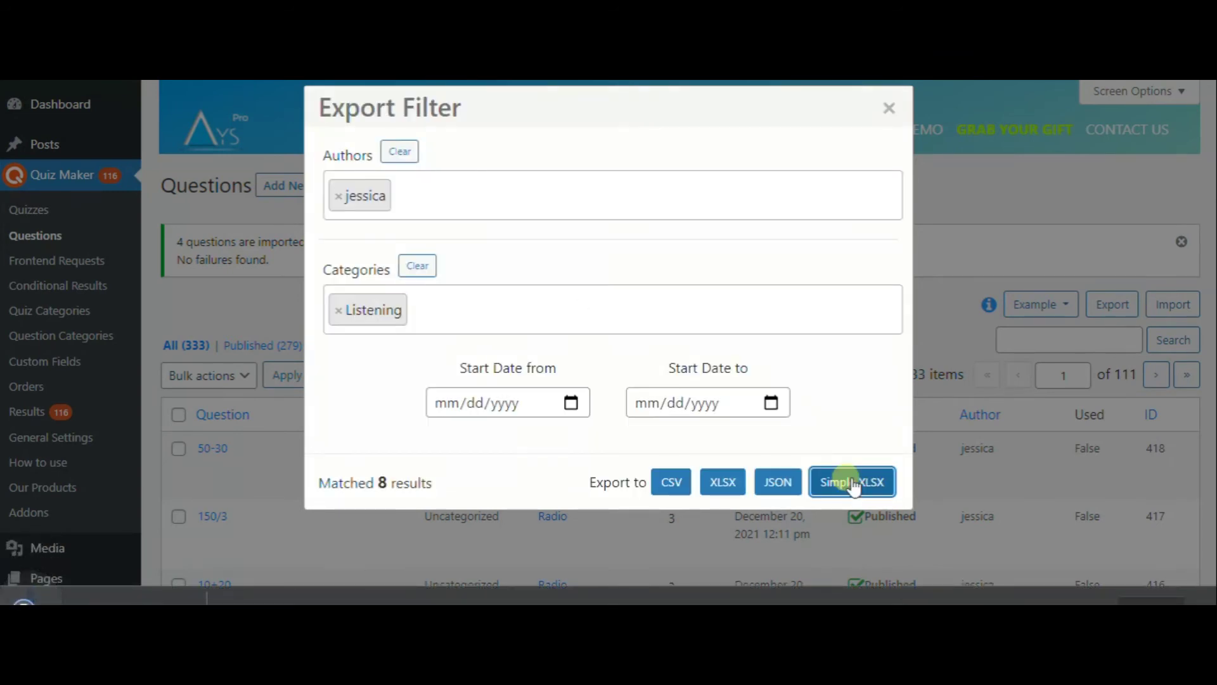
pyautogui.click(114, 599)
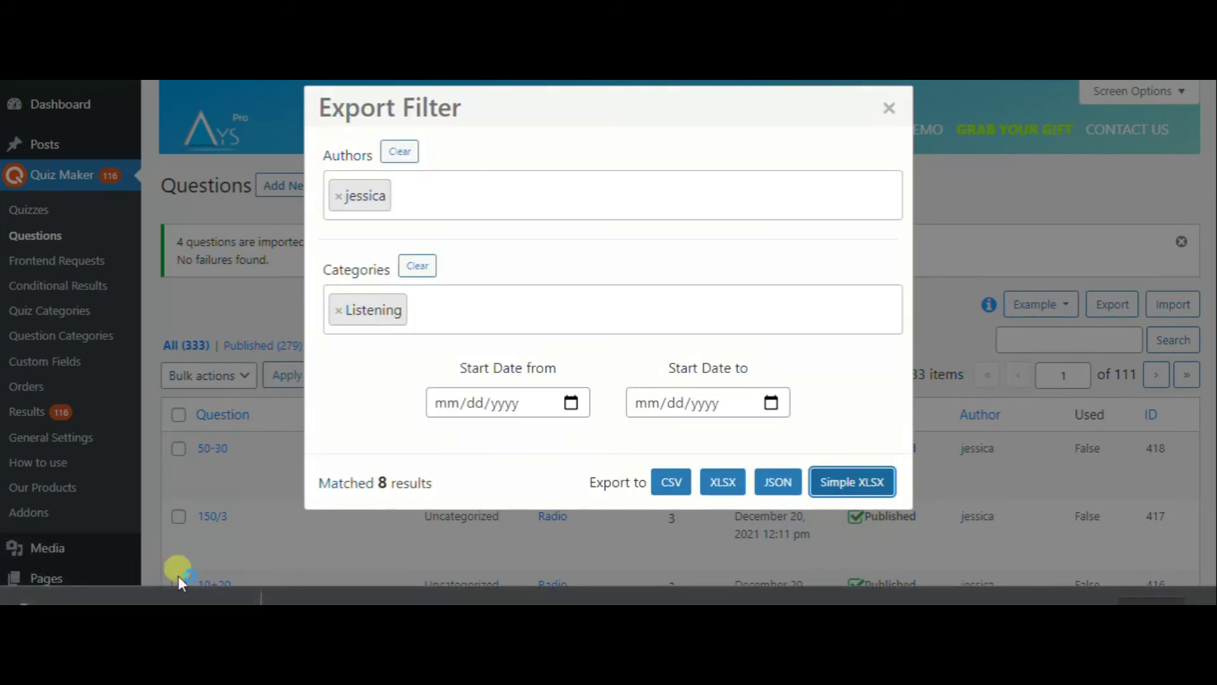